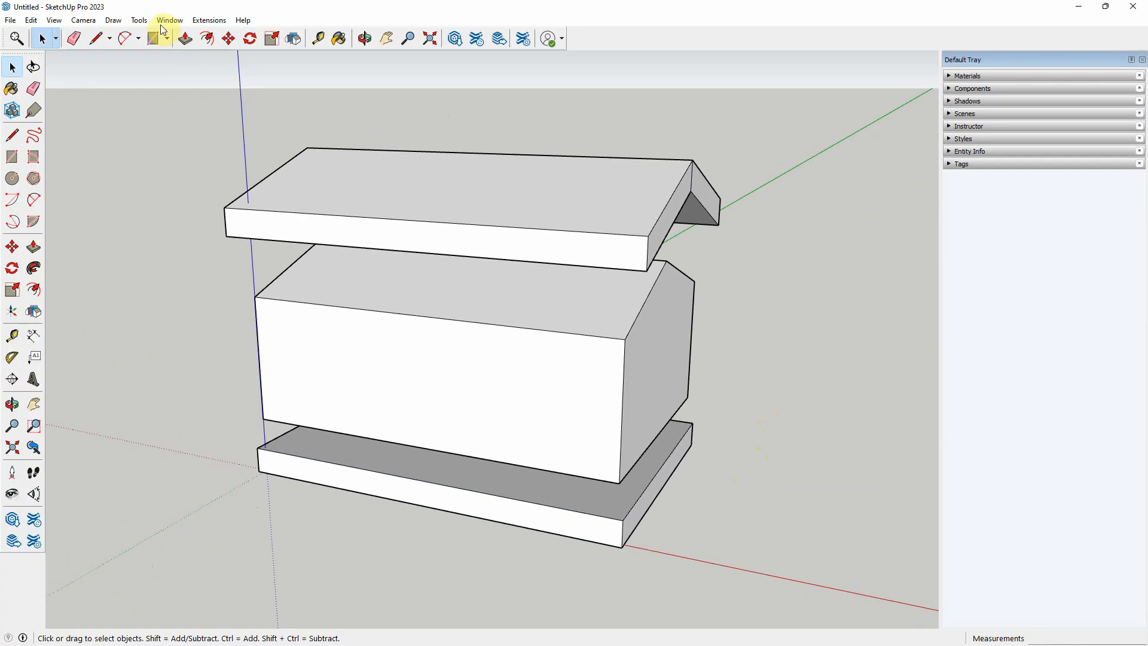
# Hide the Default Tray and bring it back
pyautogui.click(164, 20)
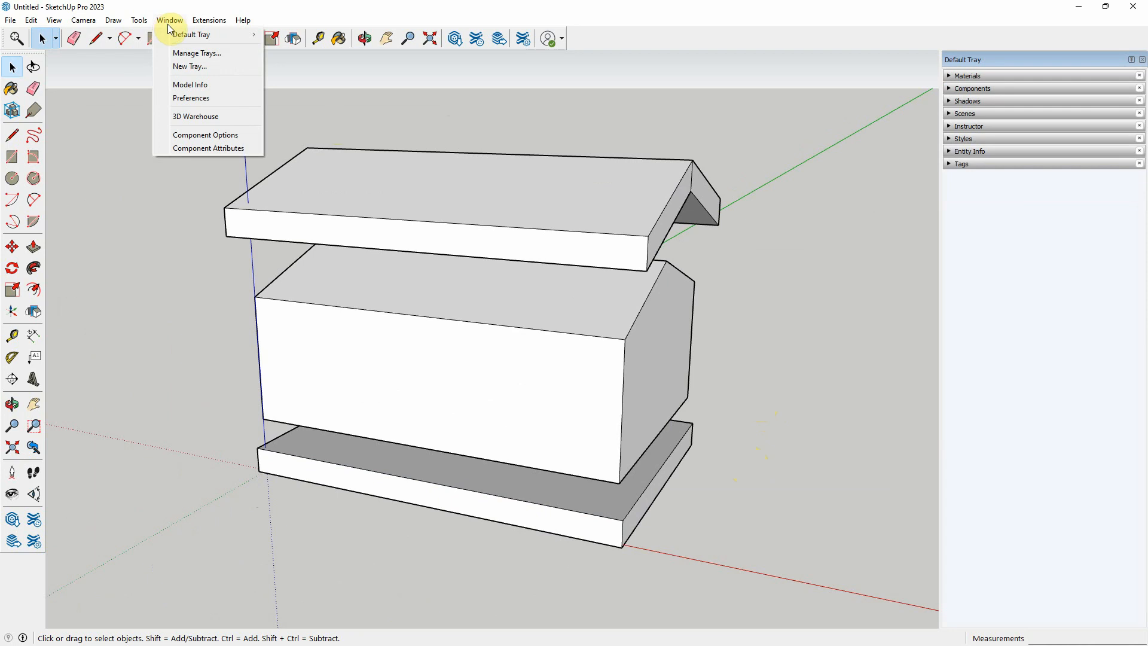
pyautogui.moveTo(184, 36)
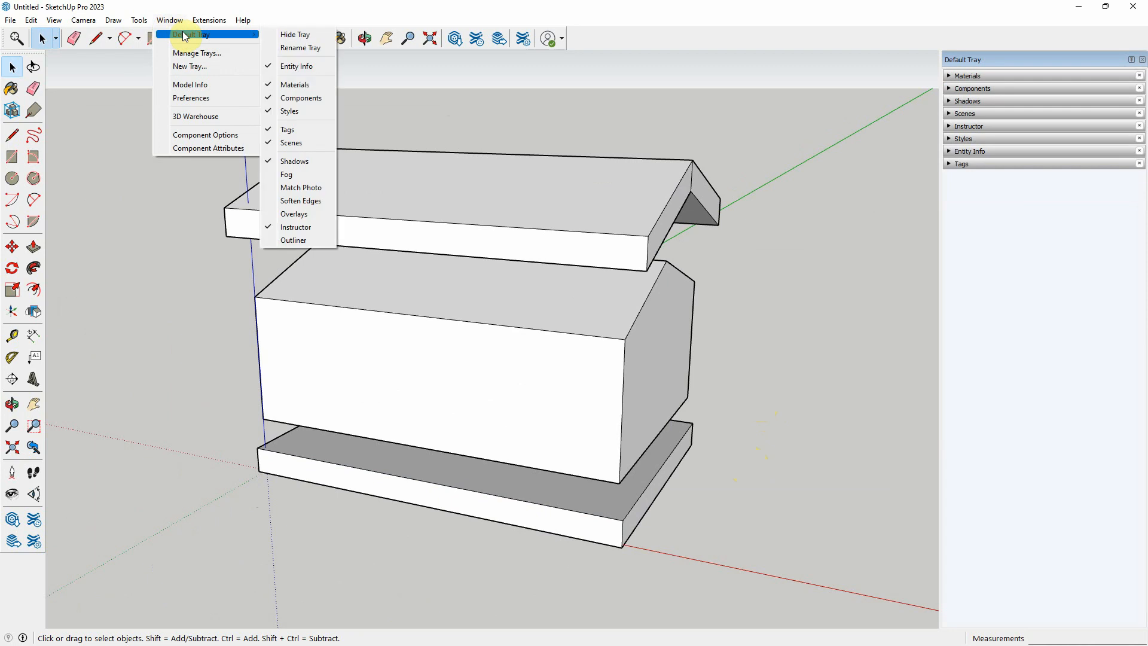
pyautogui.click(305, 37)
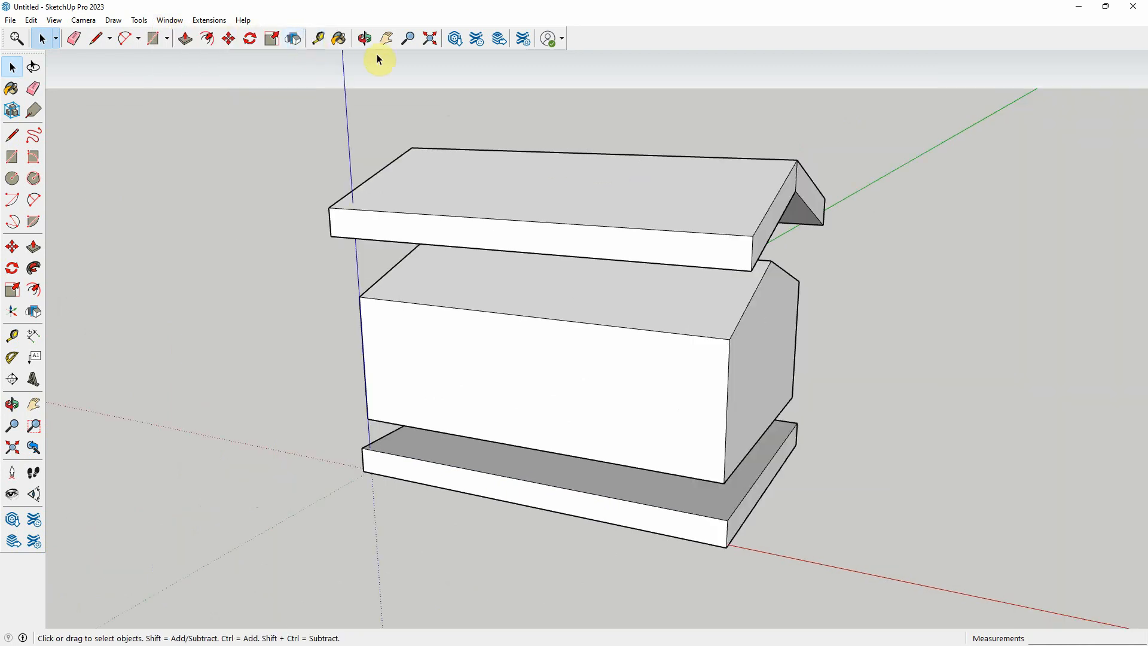
pyautogui.click(167, 22)
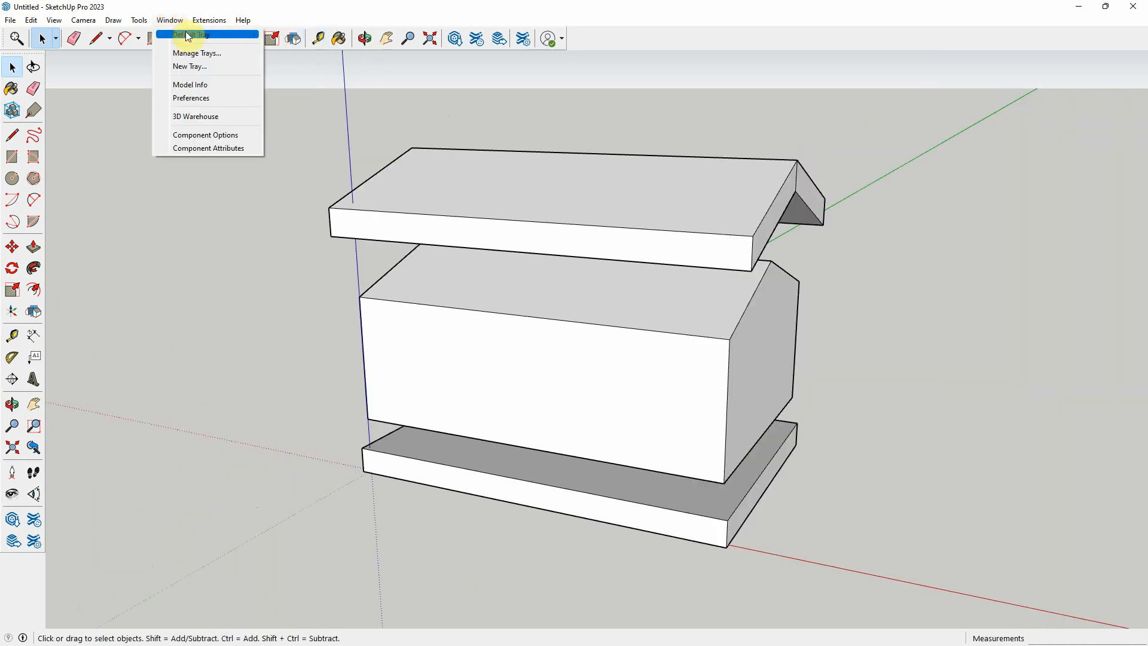
pyautogui.moveTo(188, 34)
pyautogui.click(306, 36)
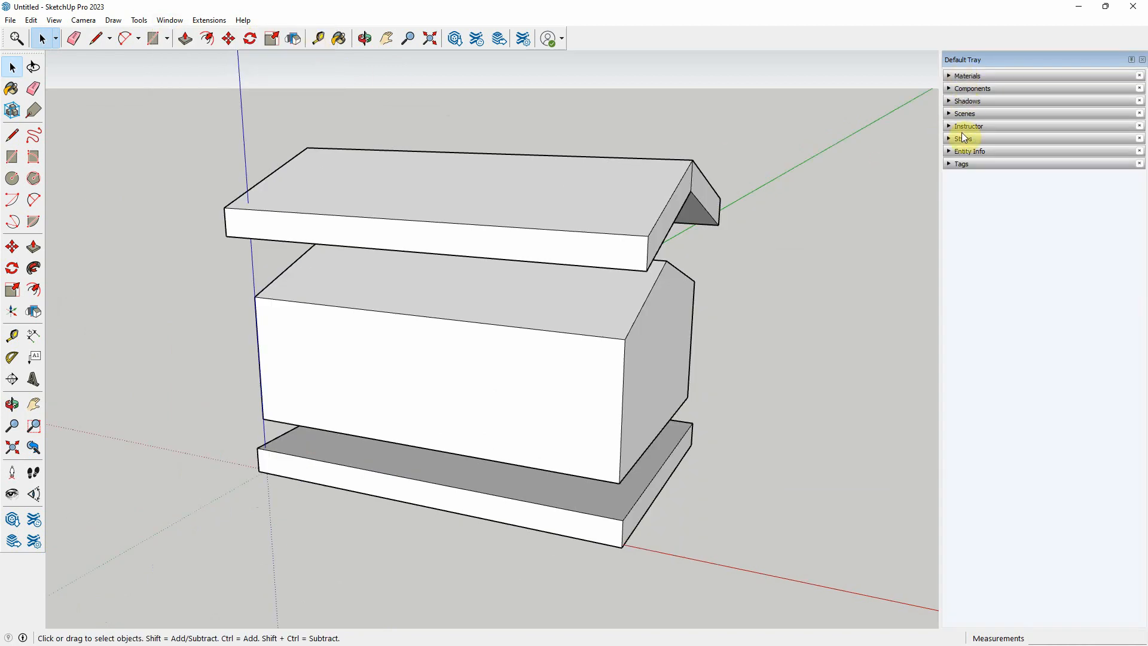
# Check which panels, including Tags, are enabled in the Default Tray
pyautogui.click(167, 20)
pyautogui.moveTo(179, 34)
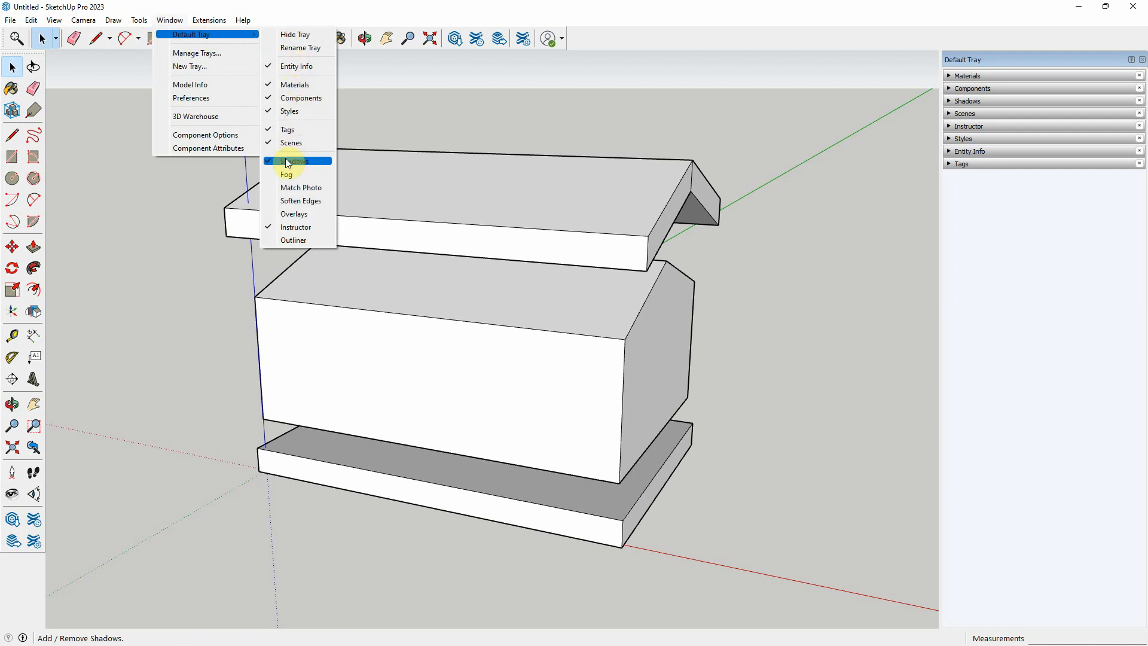
pyautogui.click(383, 11)
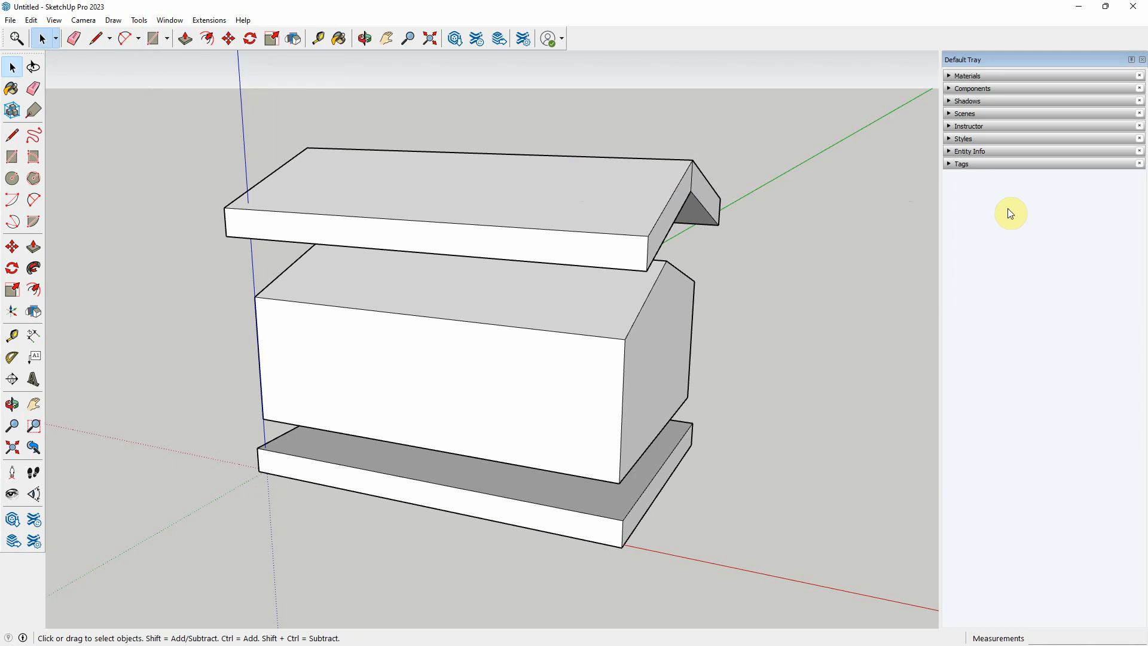
# Create three tags named Roof, Wall and Floor for the three groups of the house model
pyautogui.click(948, 164)
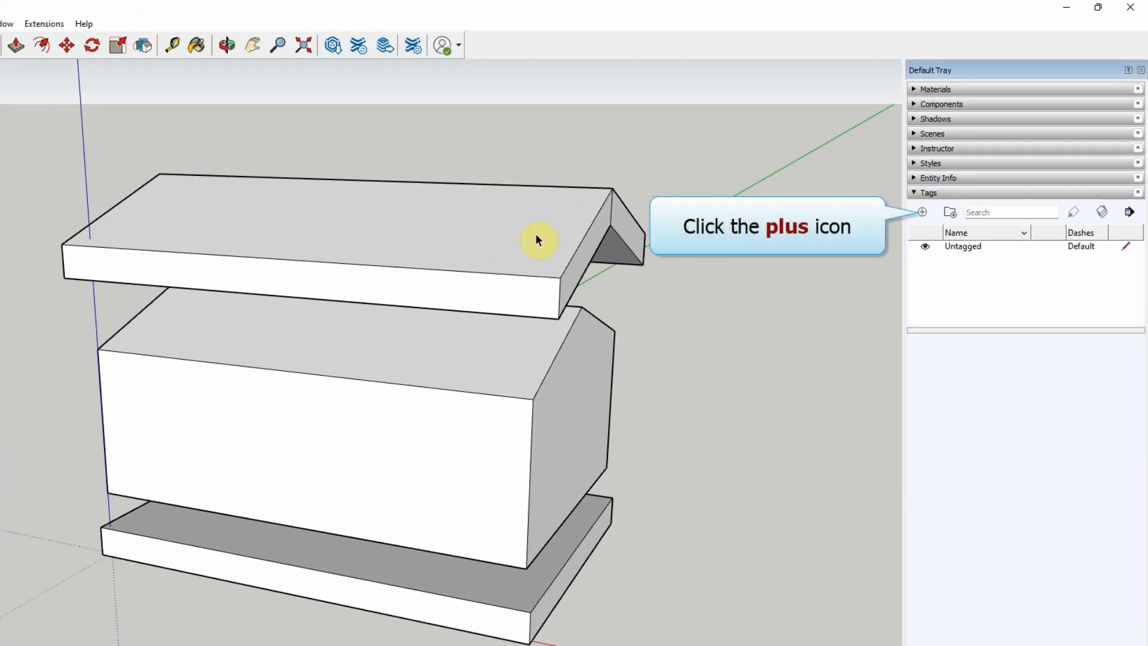
pyautogui.click(534, 231)
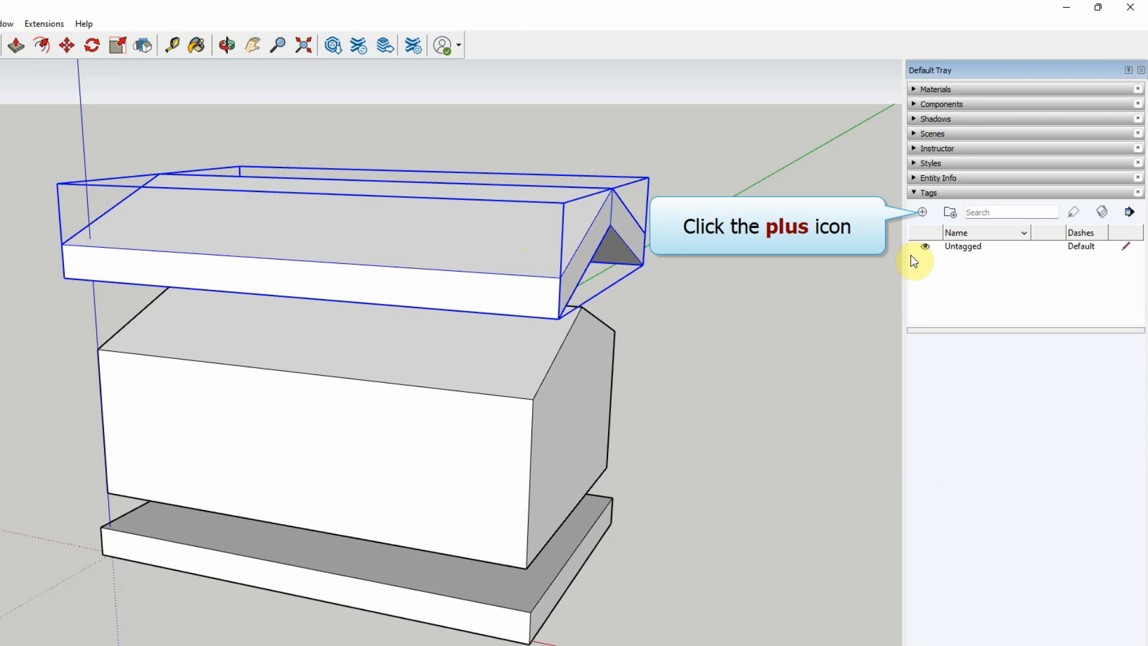
pyautogui.click(924, 213)
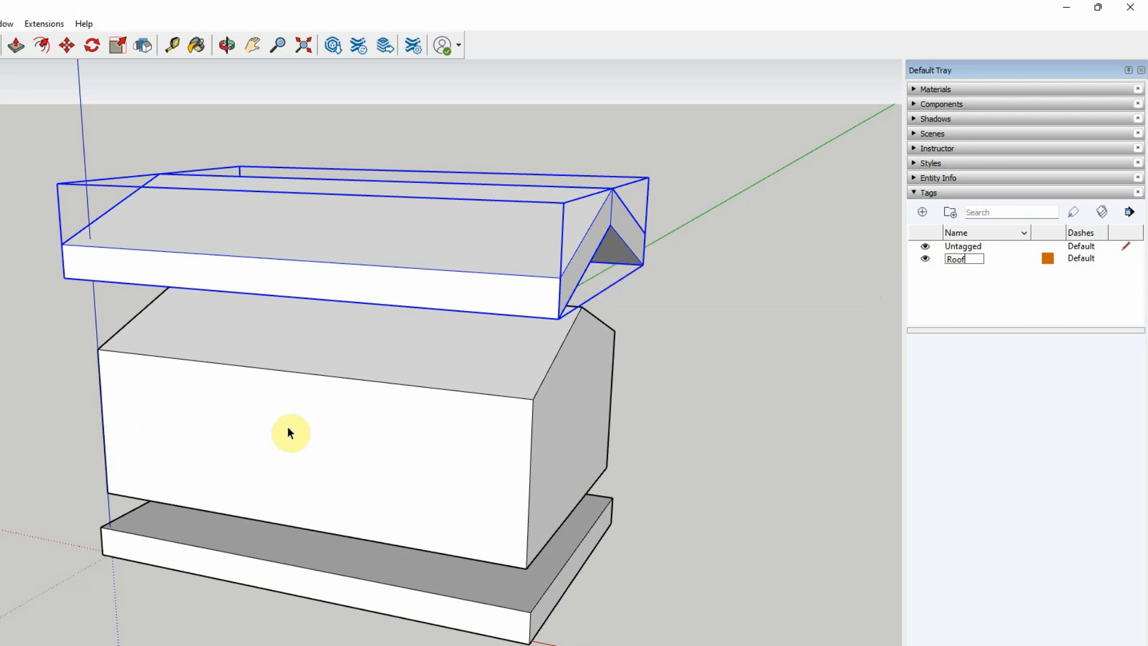
pyautogui.click(325, 417)
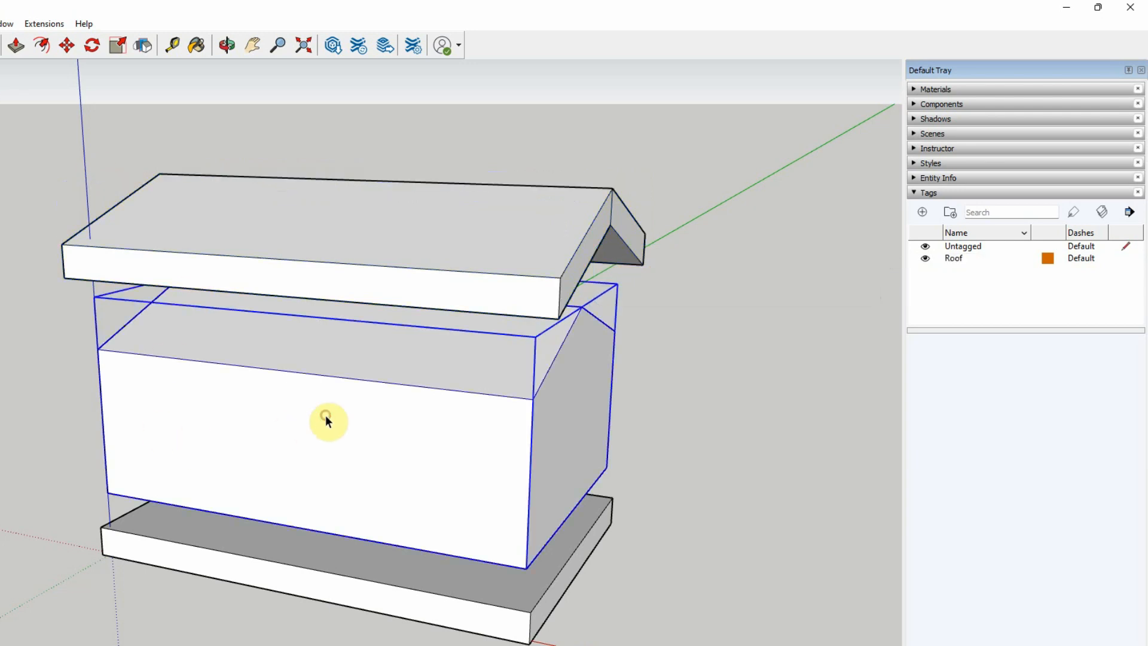
pyautogui.click(925, 213)
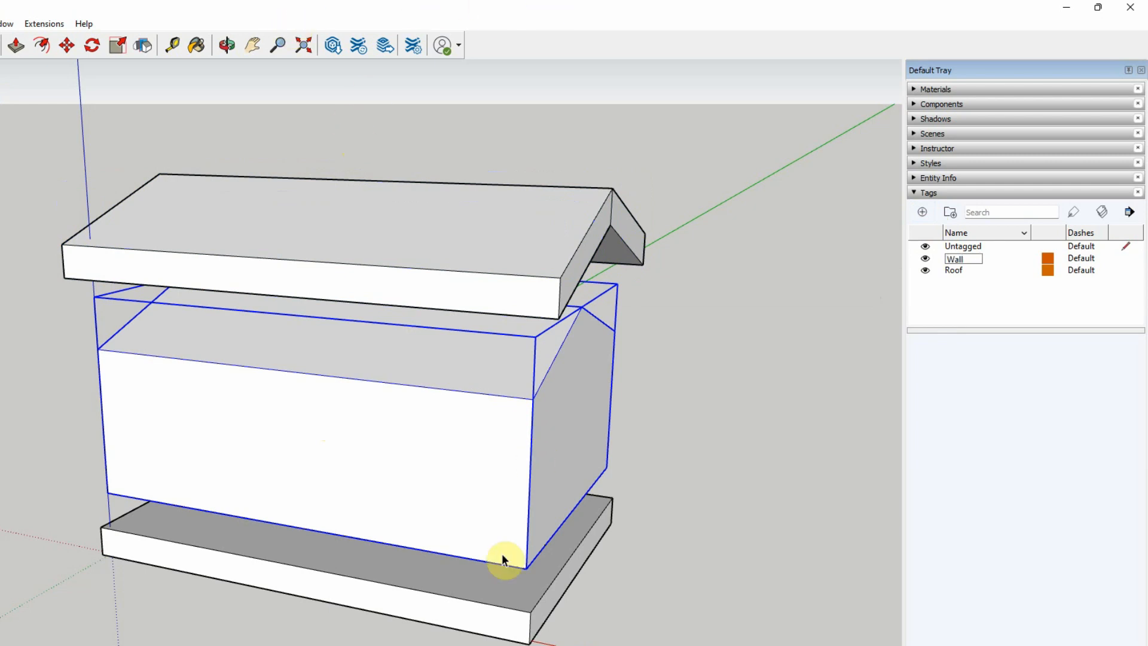
pyautogui.click(497, 616)
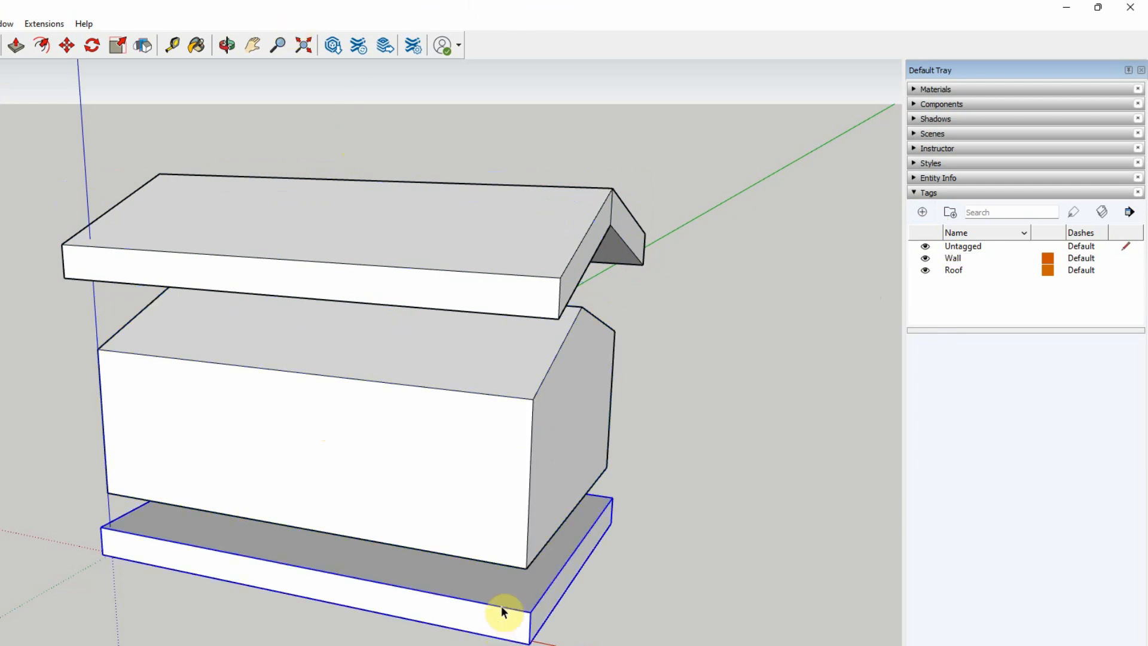
pyautogui.click(923, 213)
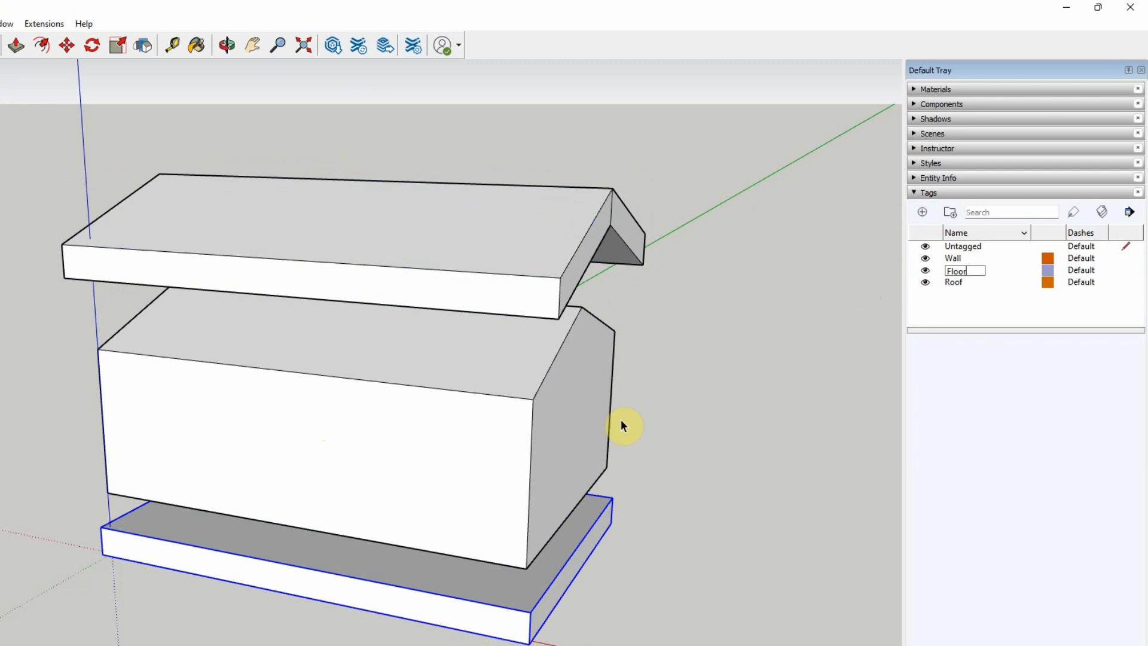
pyautogui.click(579, 426)
# Test the Wall, Roof and Floor tags by switching their visibility off and on again with the roof group selected
pyautogui.click(559, 290)
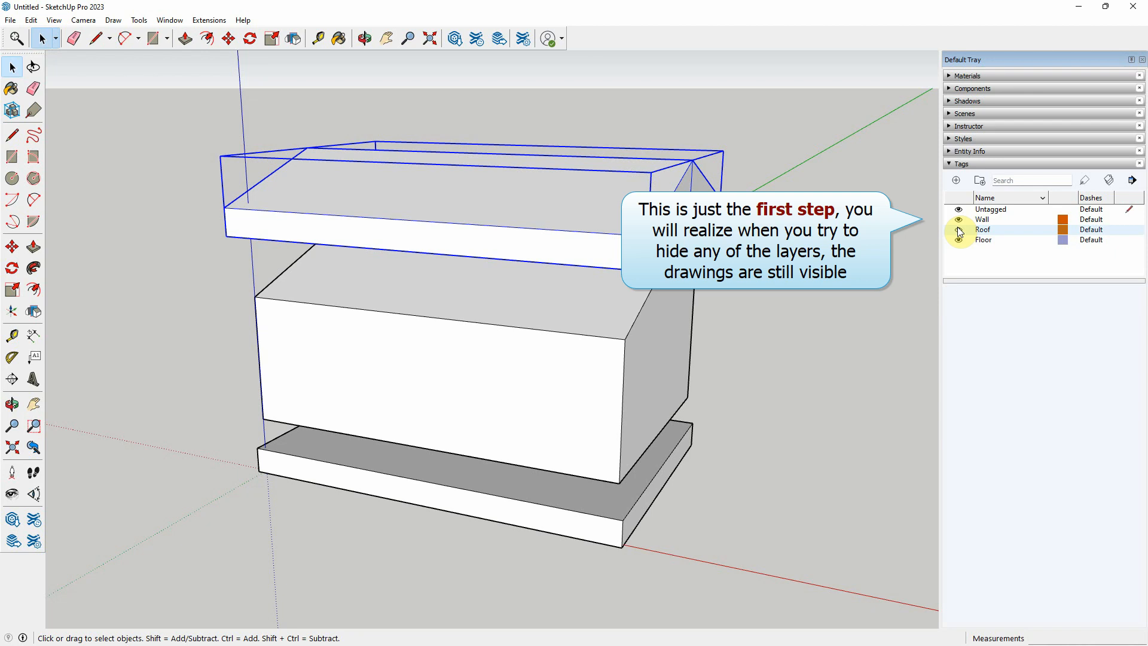
pyautogui.click(959, 220)
pyautogui.click(959, 230)
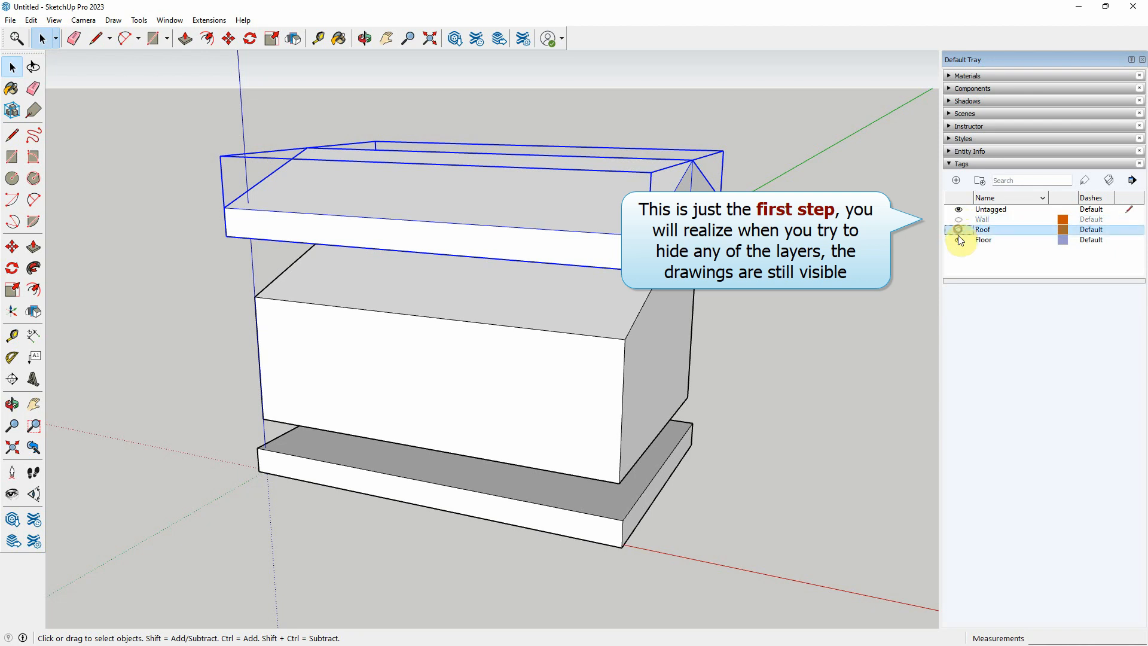
pyautogui.click(959, 240)
pyautogui.click(959, 239)
pyautogui.click(959, 230)
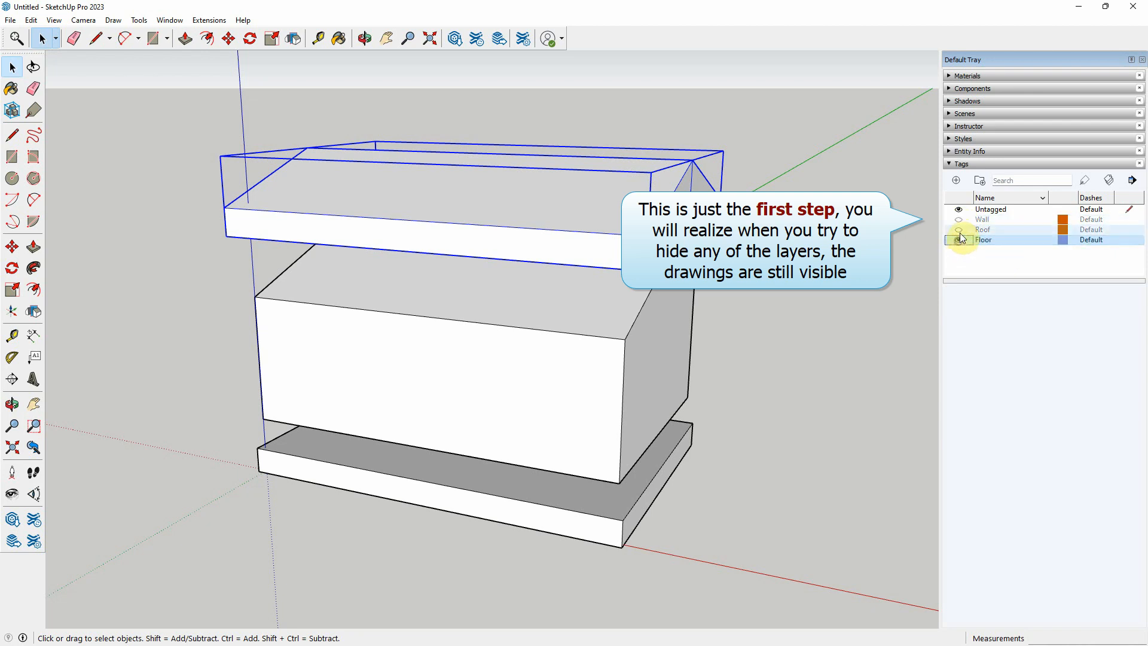
pyautogui.click(959, 220)
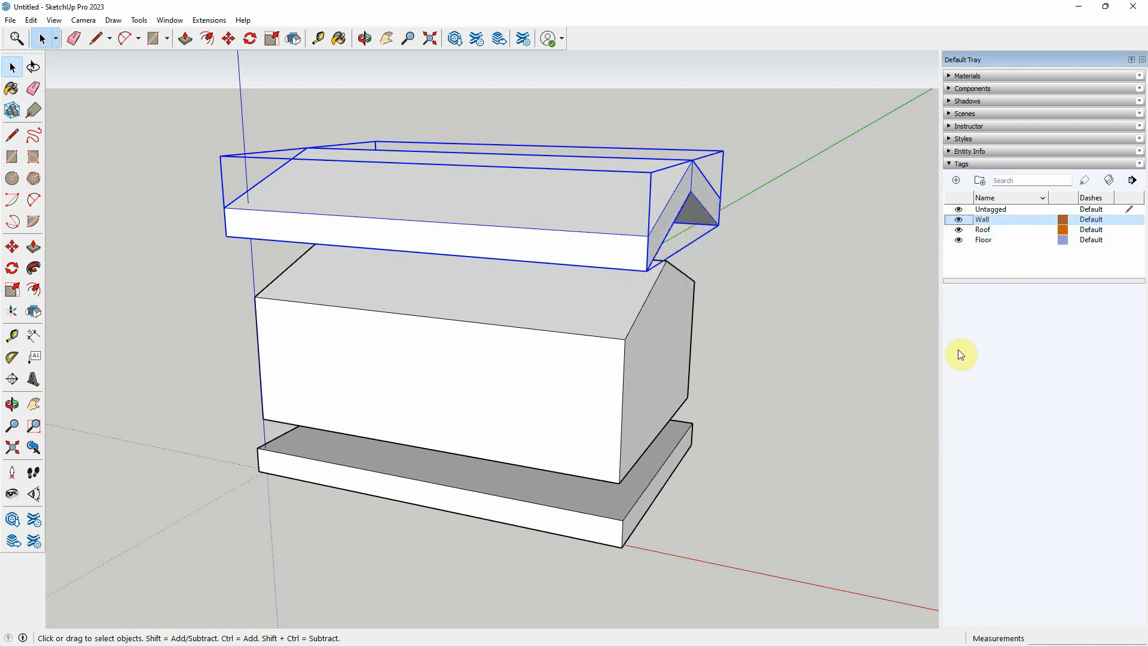
# Move Entity Info above Materials in the Default Tray and expand it
pyautogui.click(635, 276)
pyautogui.click(699, 234)
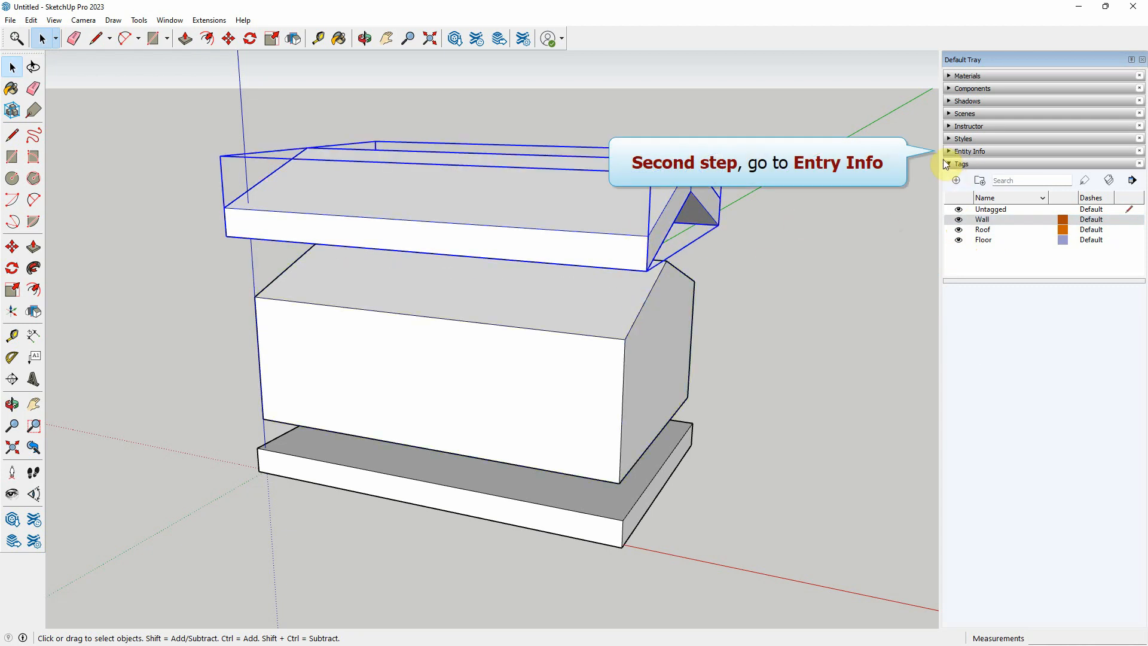
pyautogui.moveTo(973, 152); pyautogui.dragTo(970, 67)
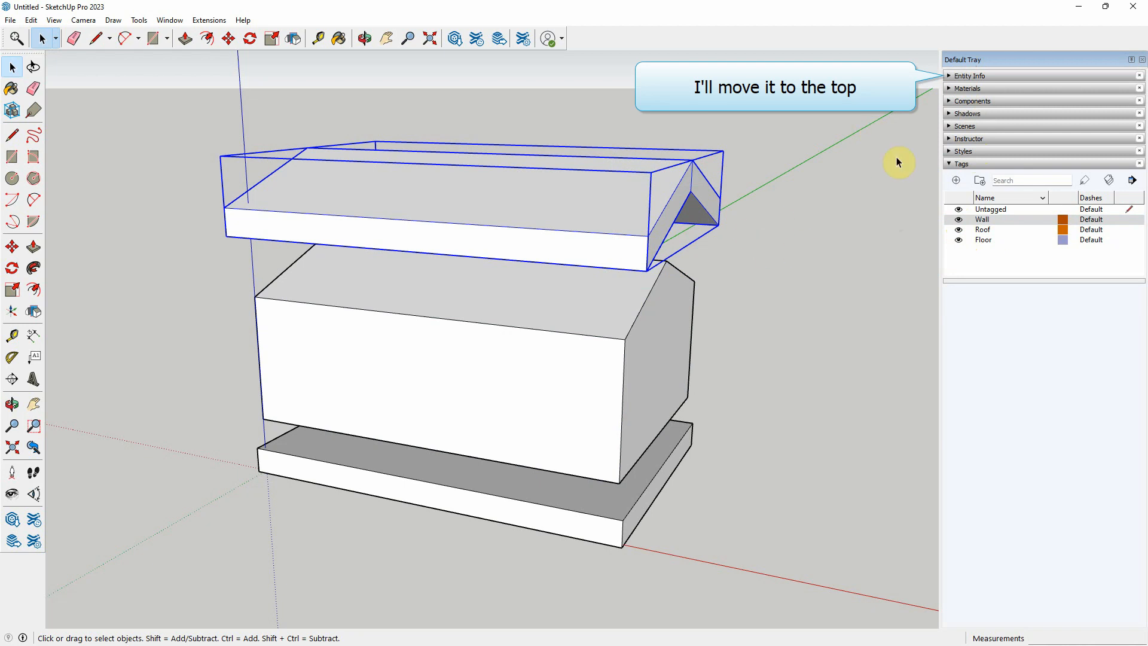
pyautogui.click(952, 77)
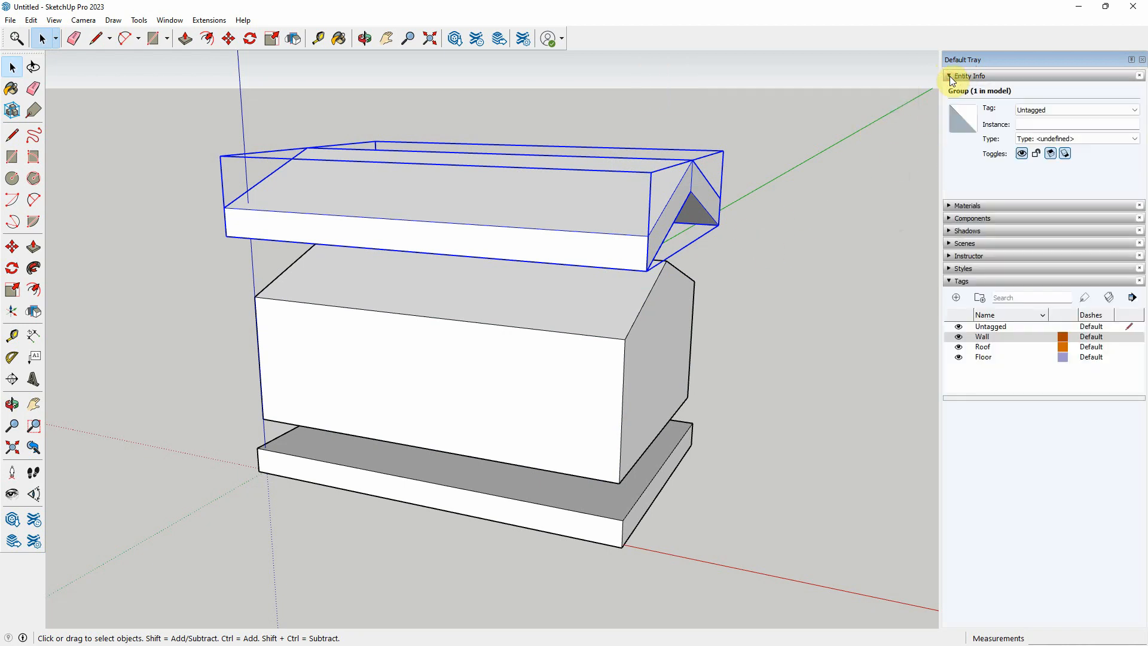
# Assign the roof group to the Roof tag and test it by hiding and showing that tag
pyautogui.click(743, 221)
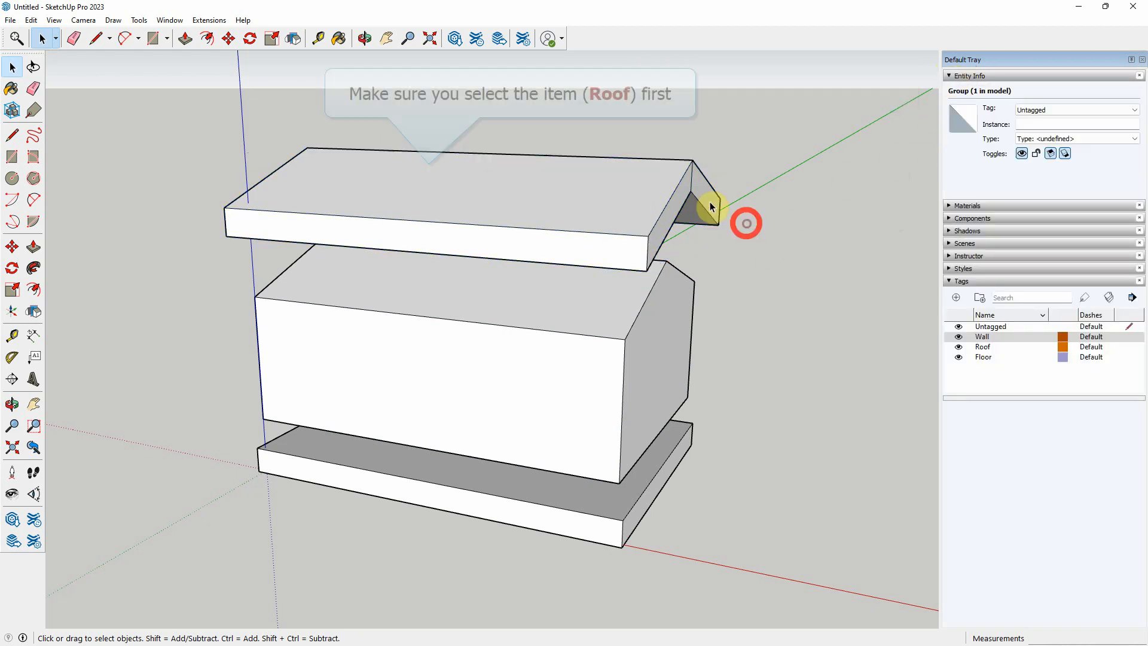
pyautogui.click(680, 191)
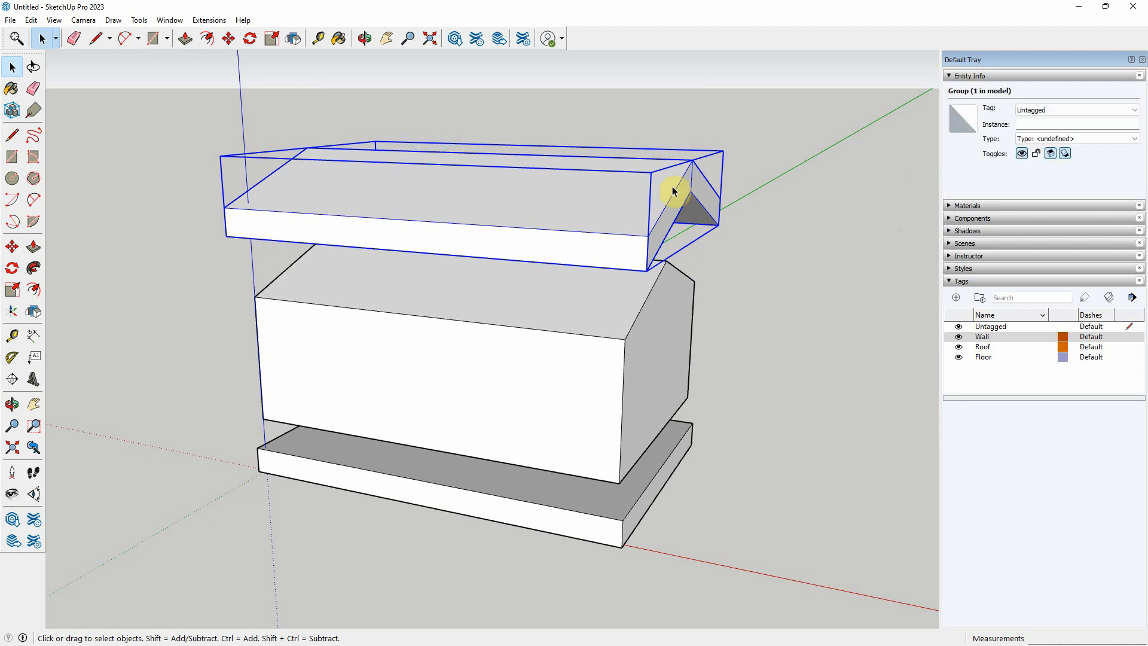
pyautogui.click(1064, 110)
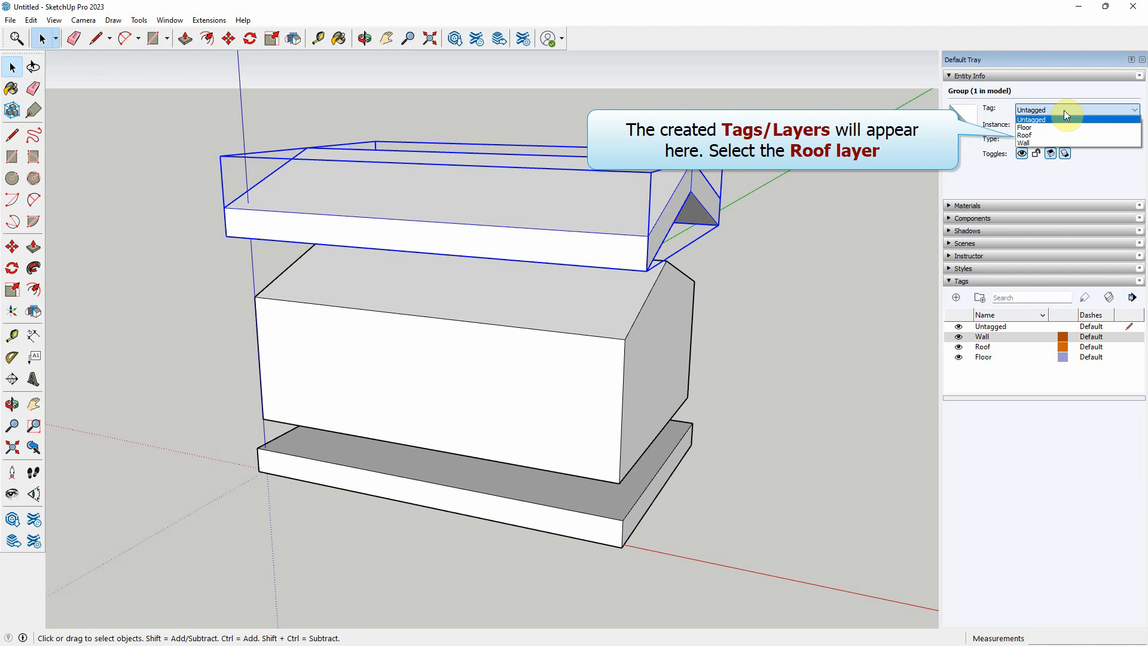
pyautogui.click(1042, 136)
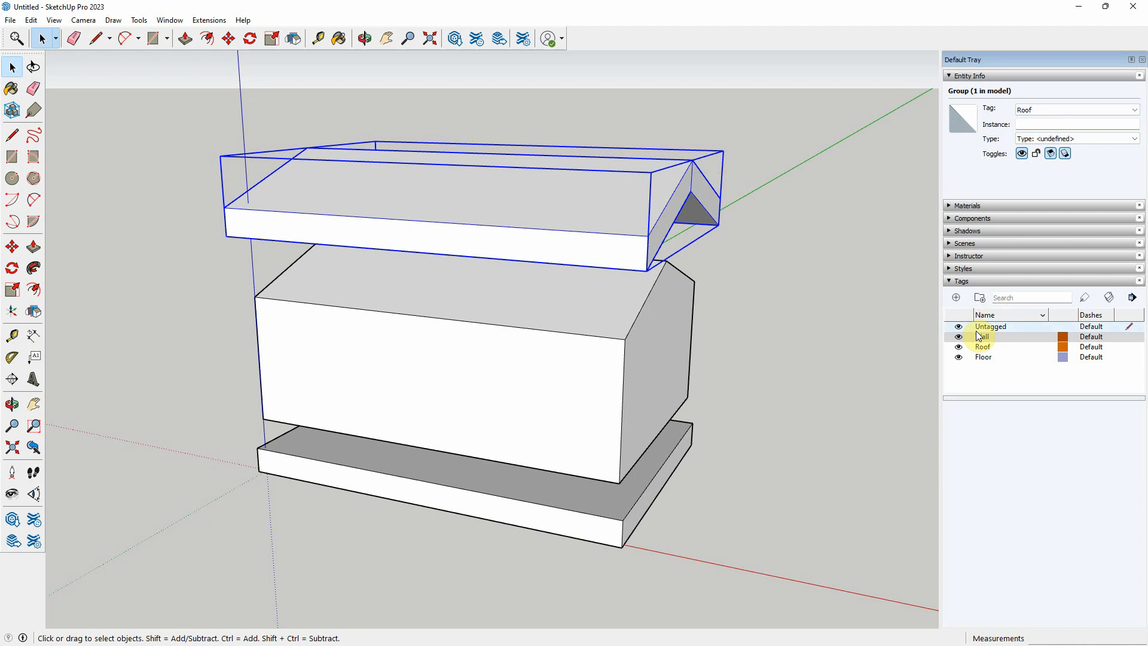
pyautogui.click(959, 348)
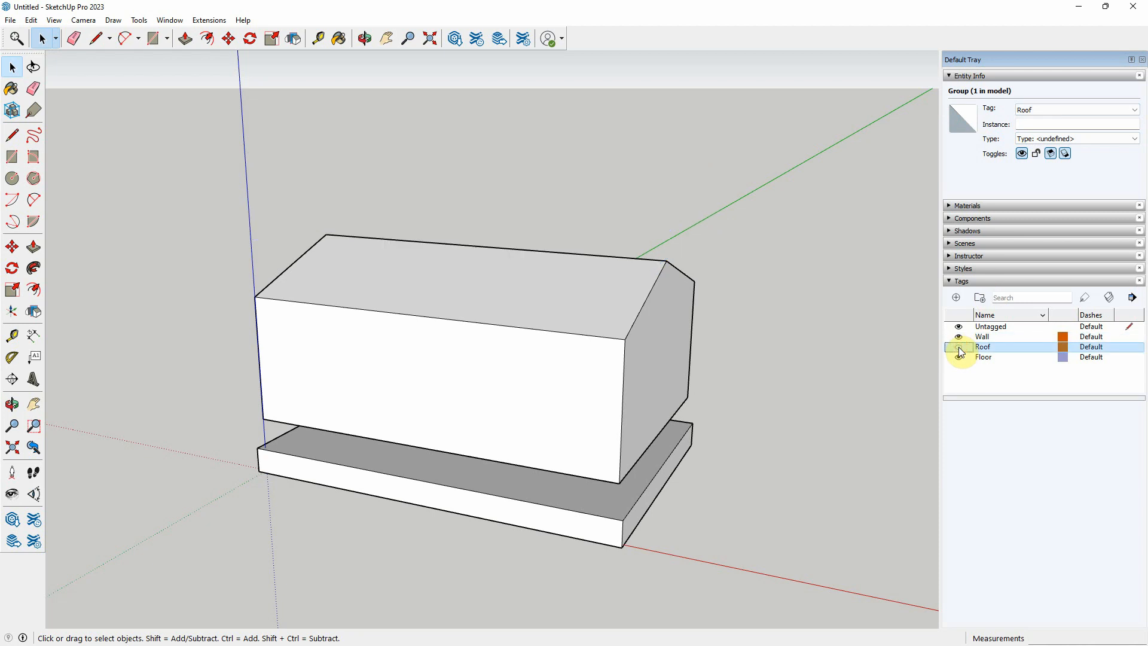
pyautogui.click(958, 347)
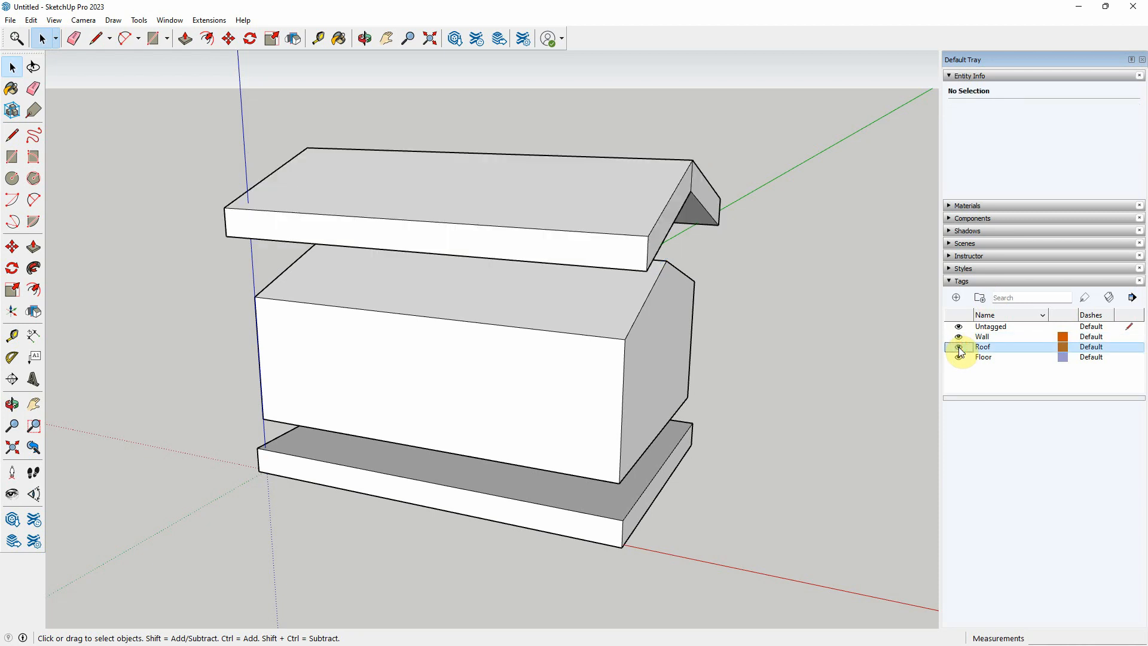
# Assign the middle wall group to the Wall tag and test it by hiding and showing that tag
pyautogui.click(607, 363)
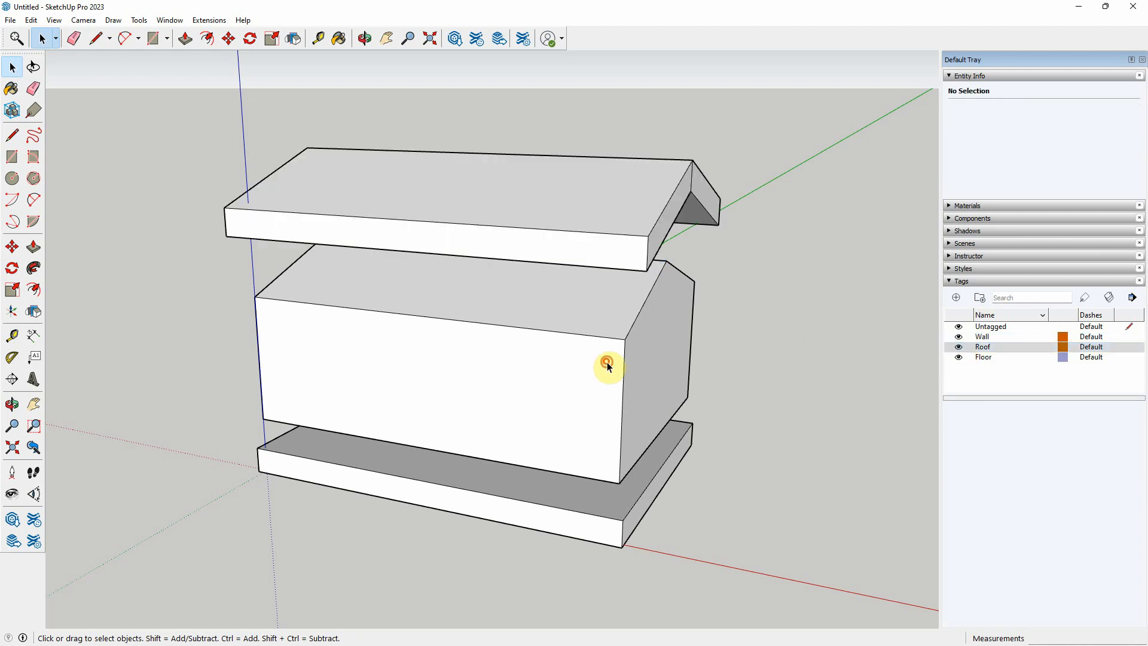
pyautogui.click(1050, 110)
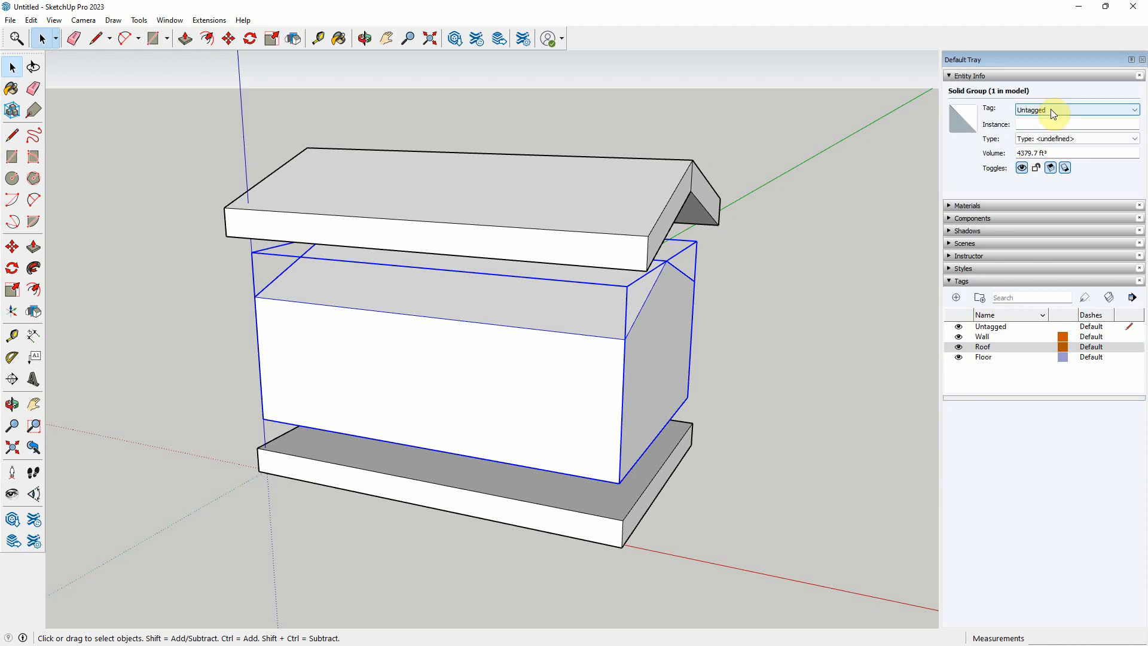
pyautogui.click(1032, 142)
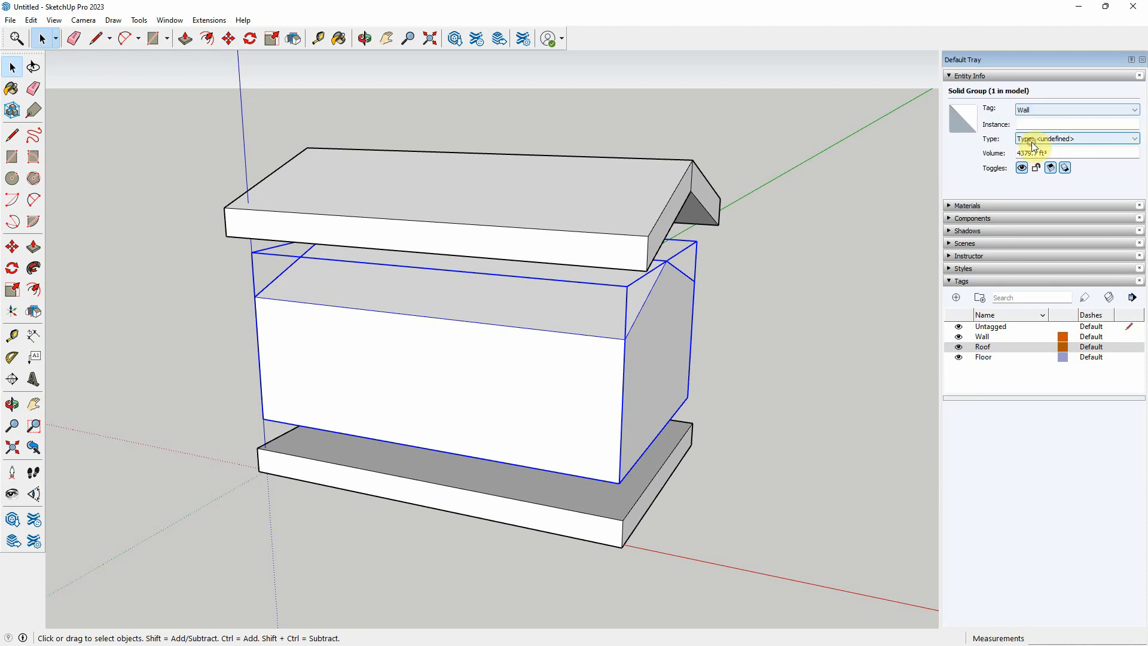
pyautogui.click(960, 337)
pyautogui.click(959, 338)
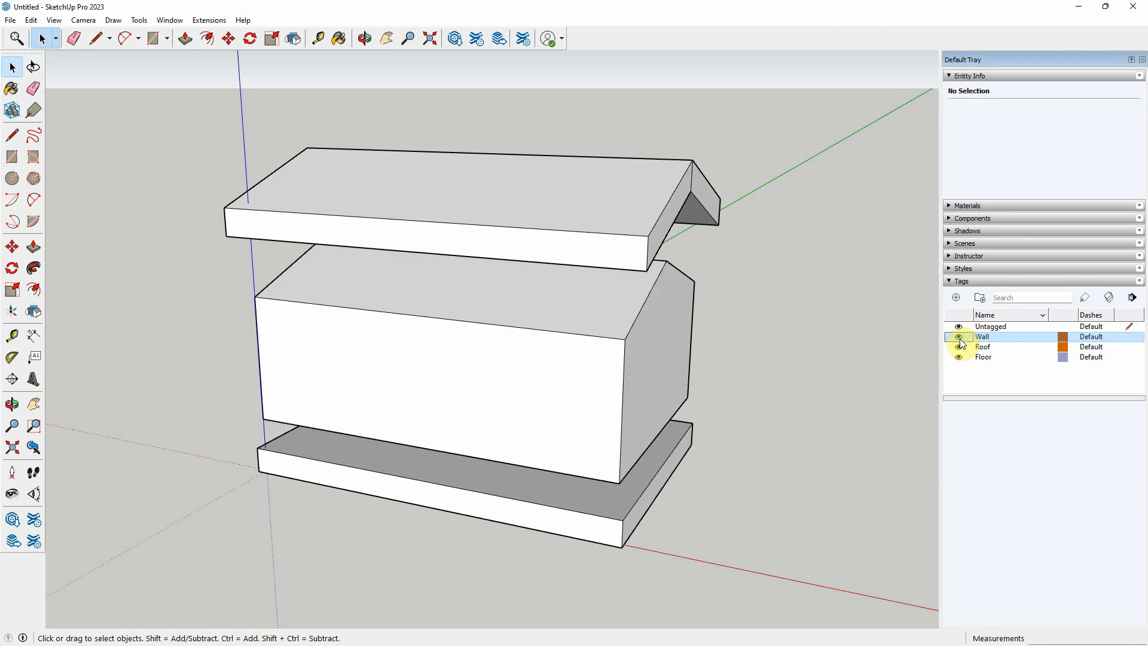
# Assign the base slab group to the Floor tag
pyautogui.click(635, 500)
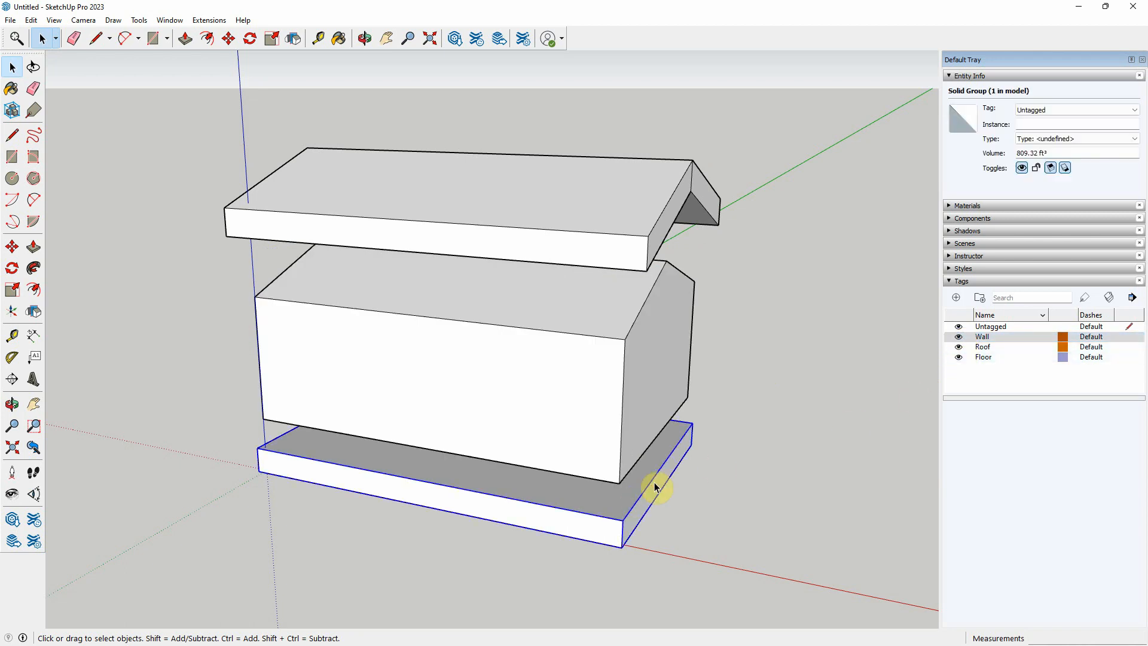
pyautogui.click(1027, 110)
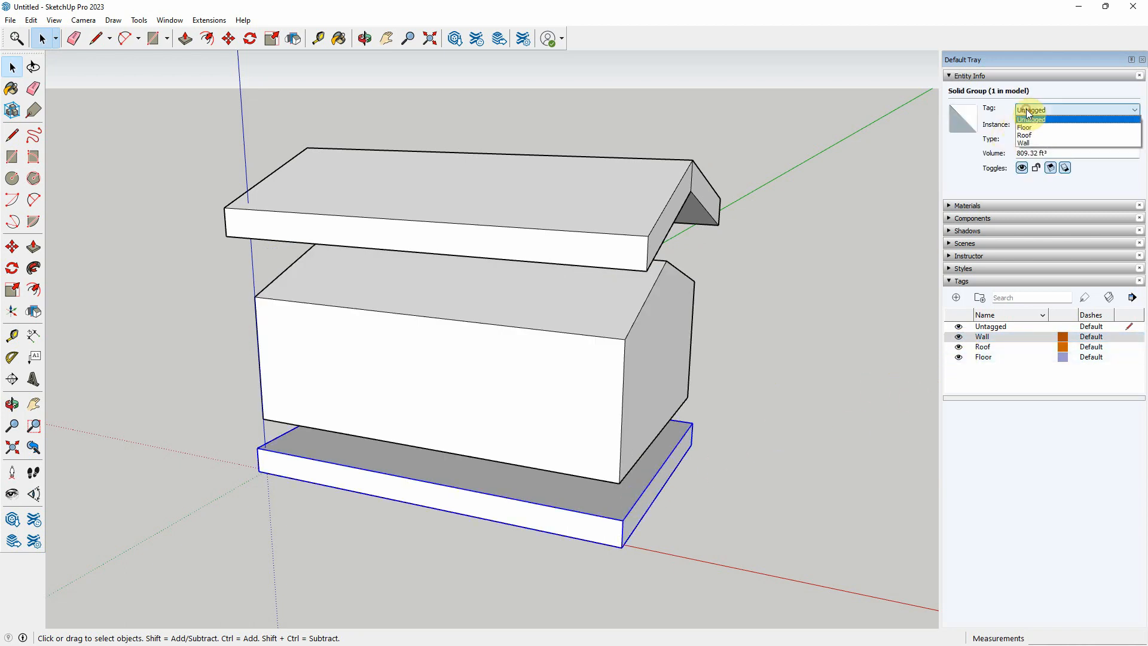
pyautogui.click(1033, 128)
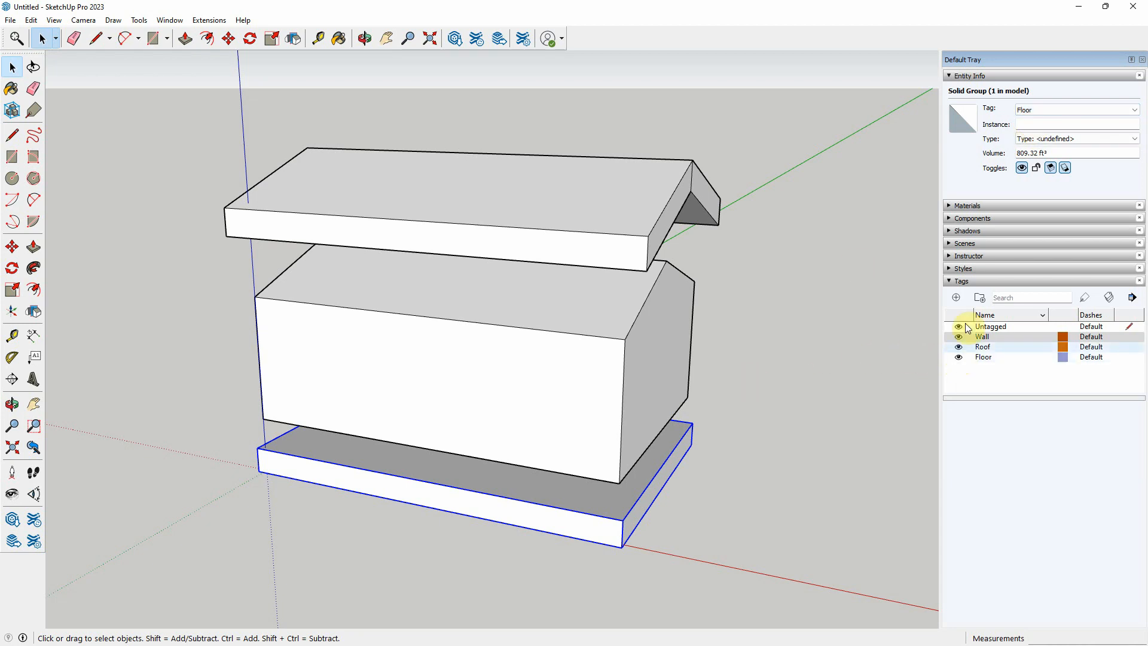
# Hide the Floor, Roof and Wall tags, and try to hide the current Untagged tag as well
pyautogui.click(958, 357)
pyautogui.click(959, 347)
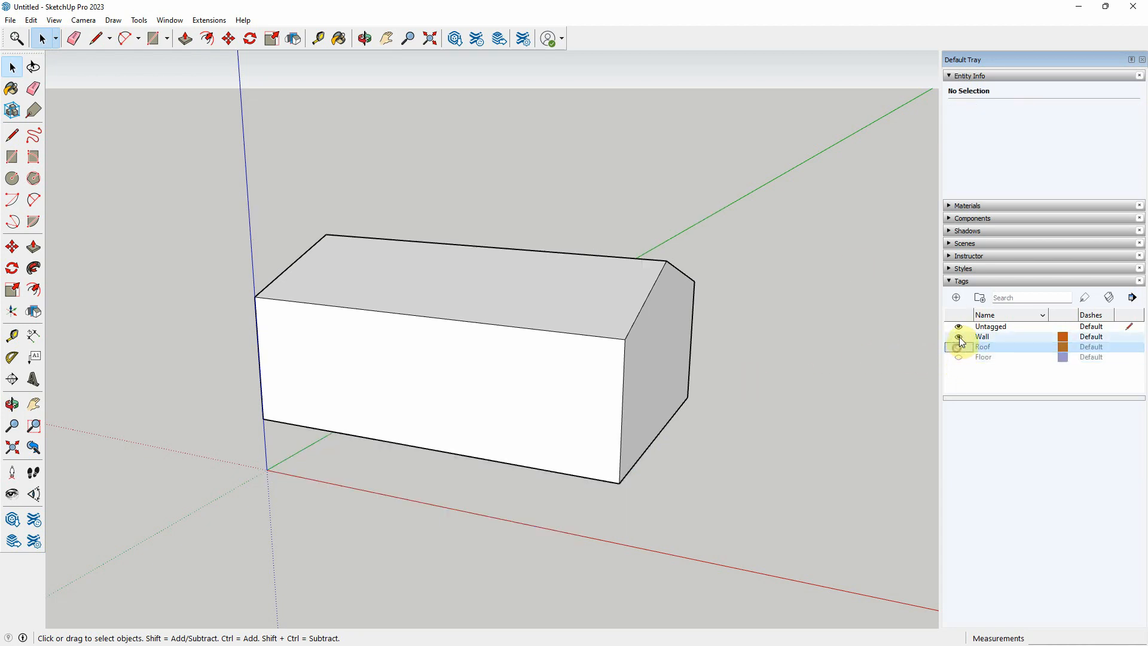
pyautogui.click(958, 337)
pyautogui.click(959, 326)
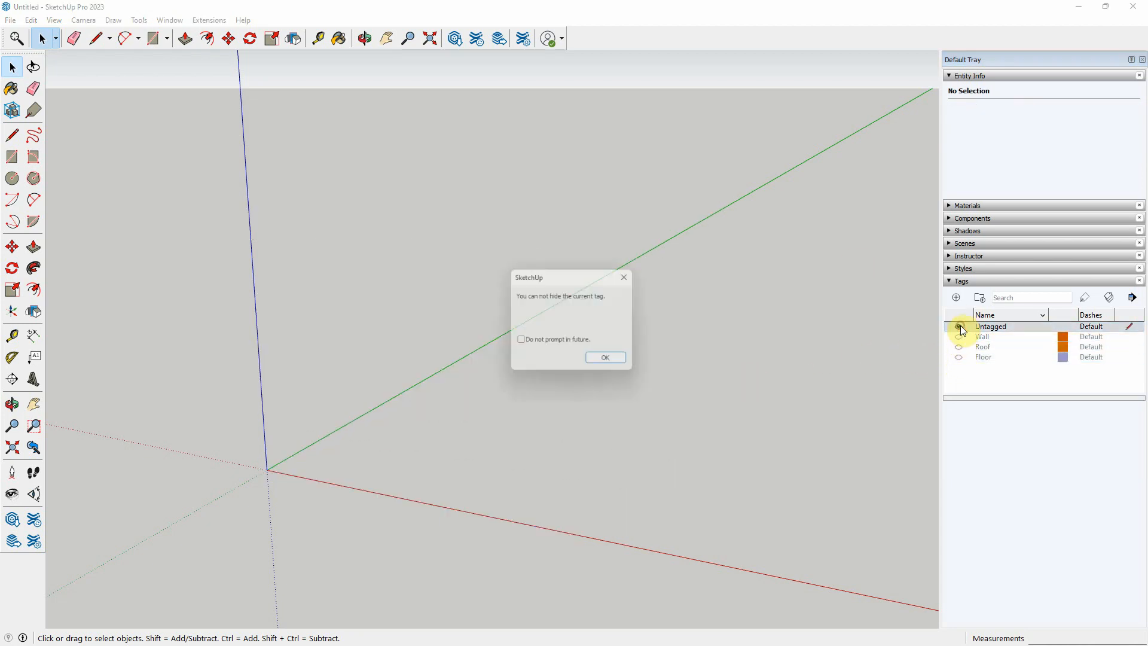
pyautogui.click(612, 360)
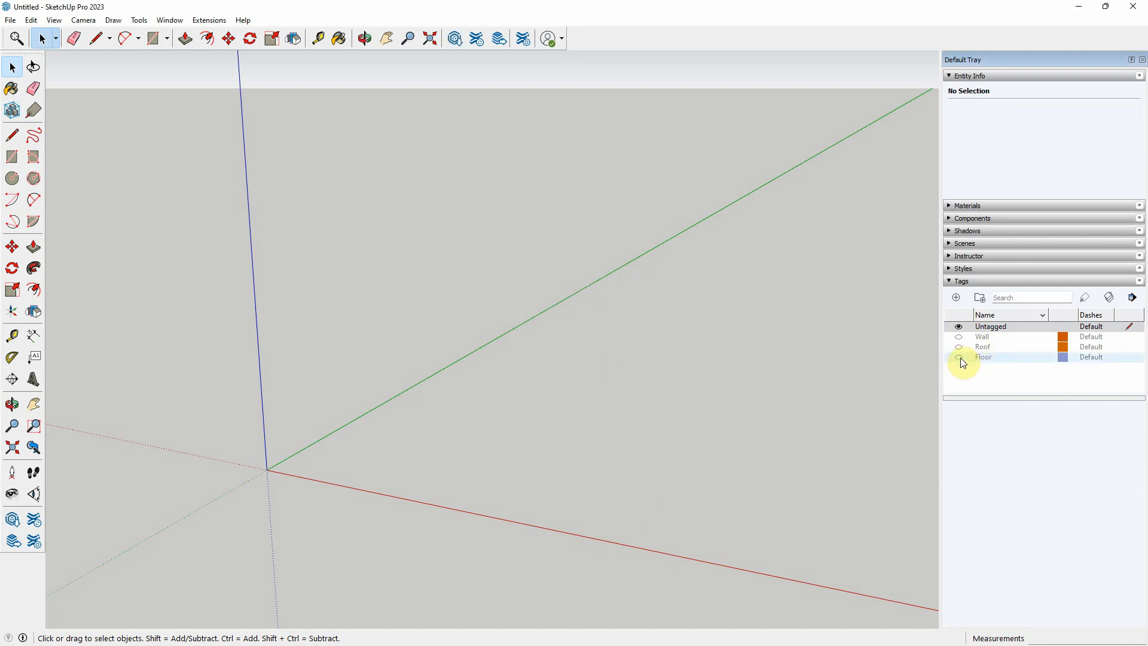
# Turn the visibility of the Floor, Wall and Roof tags back on
pyautogui.click(959, 358)
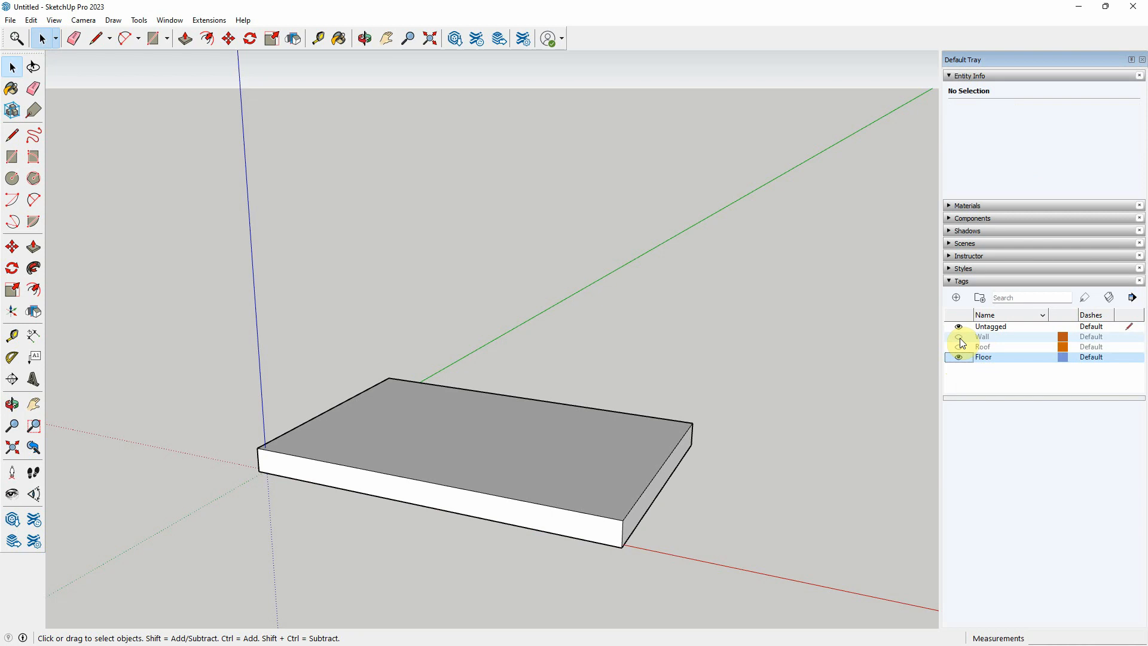
pyautogui.click(960, 338)
pyautogui.click(959, 348)
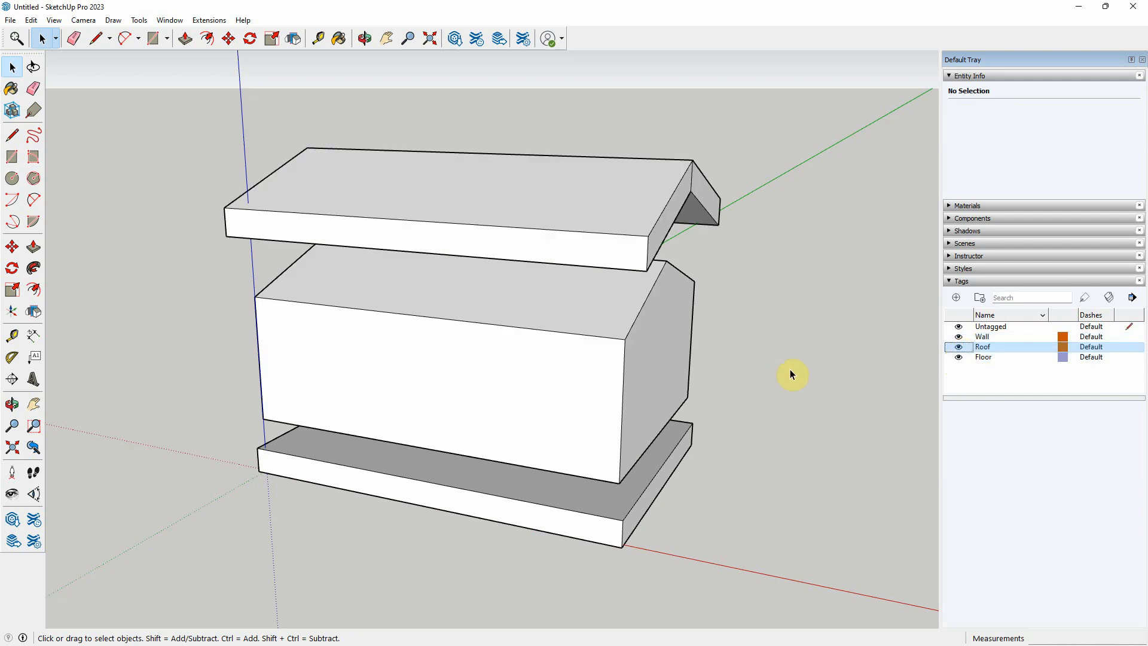
# Move the wall group straight down about 0.84 m by its front bottom corner so it sits on the base slab
pyautogui.moveTo(791, 368); pyautogui.dragTo(692, 358, button='middle')
pyautogui.click(573, 392)
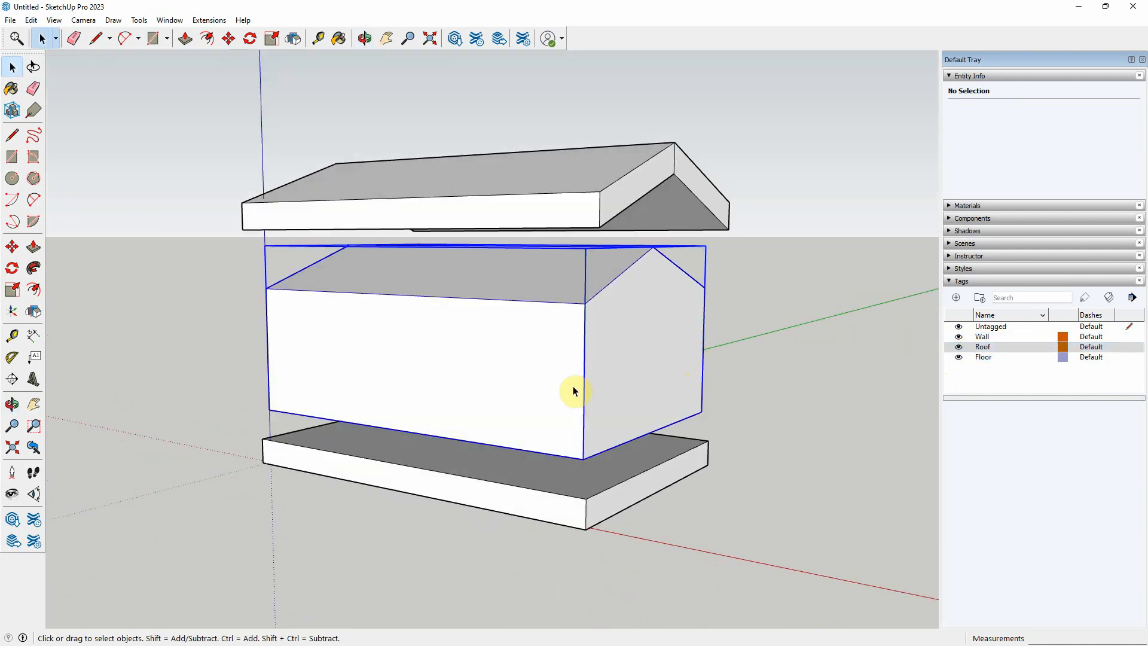
pyautogui.click(228, 38)
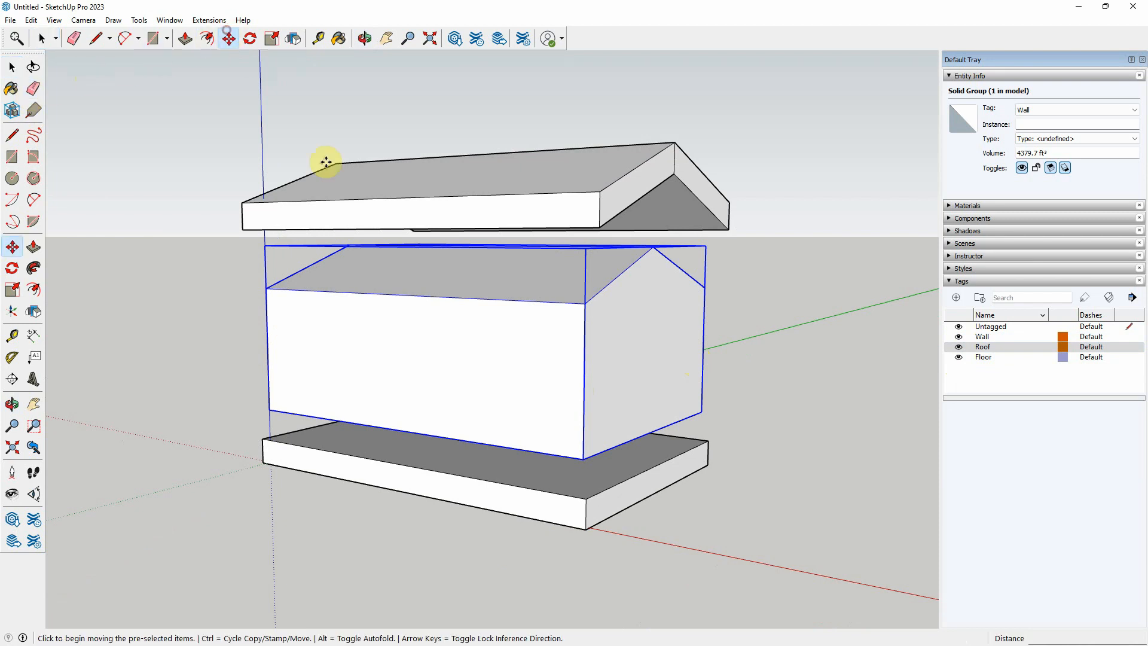
pyautogui.click(586, 460)
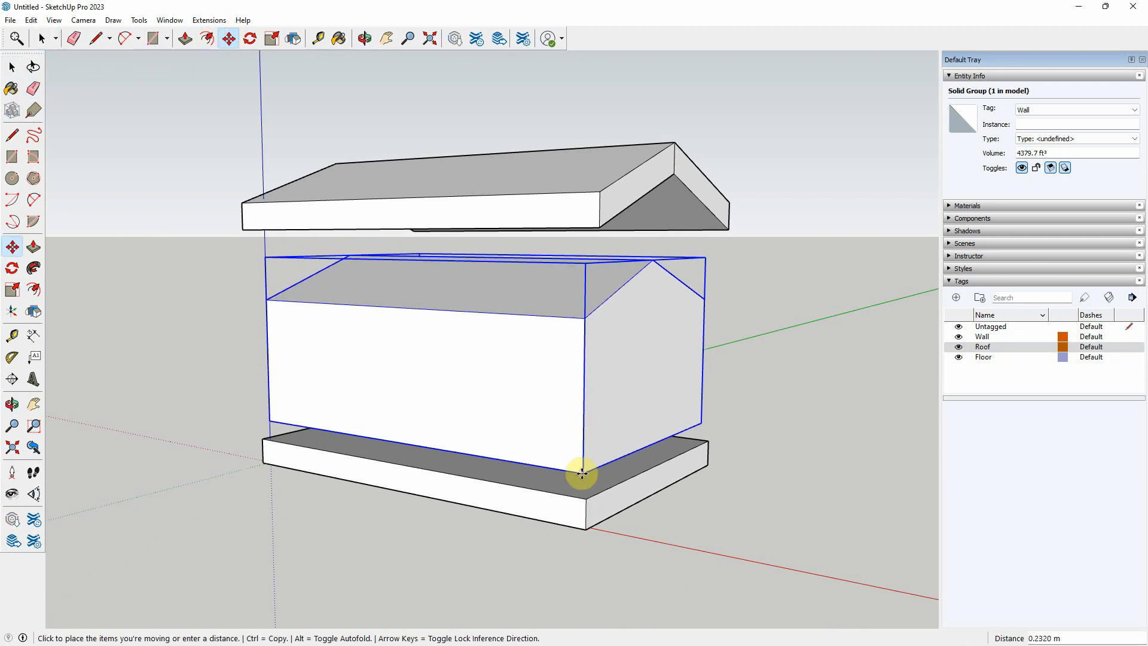
pyautogui.press('shift')
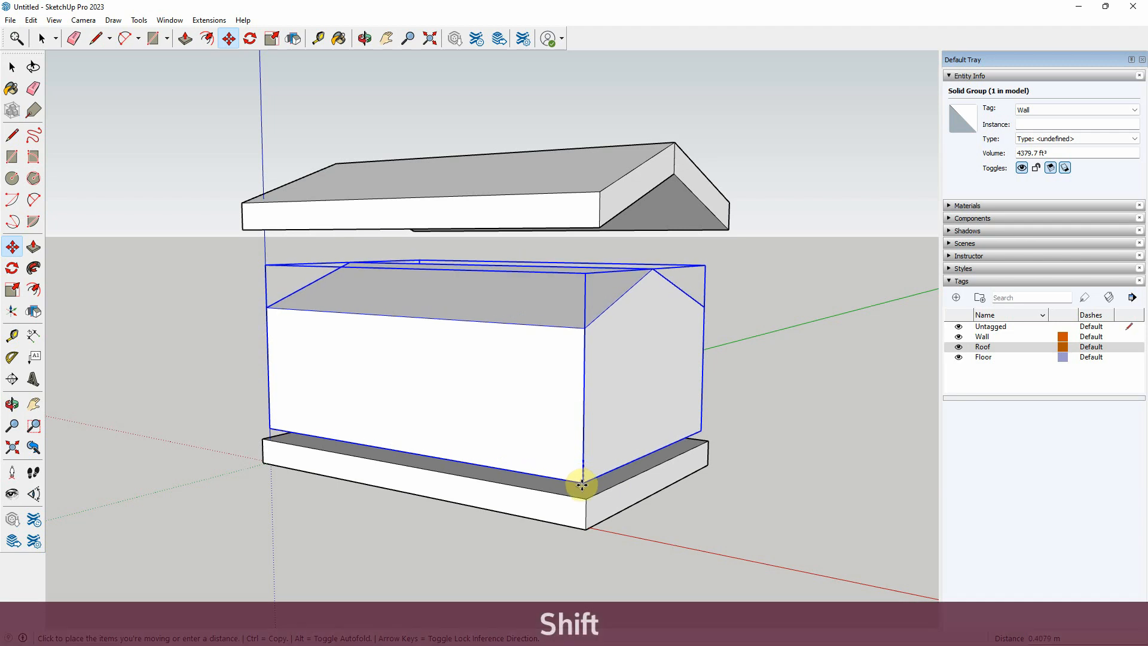
pyautogui.click(583, 493)
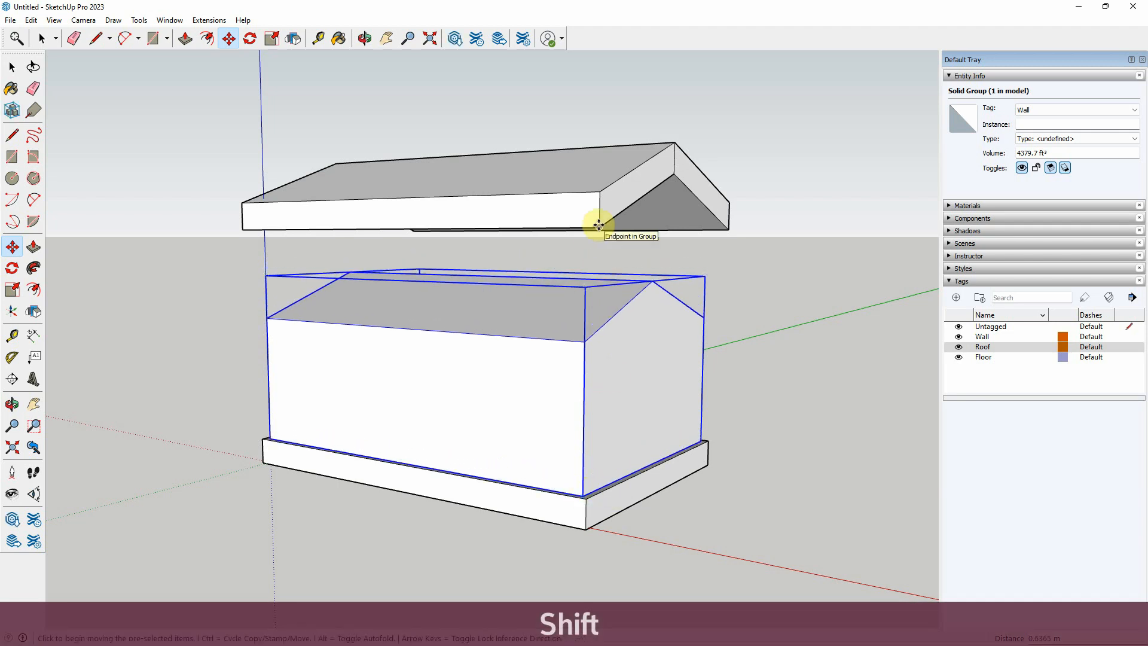
# Move the roof group straight down about 1.98 m by the inner peak of its gable so it rests on the walls
pyautogui.press('space')
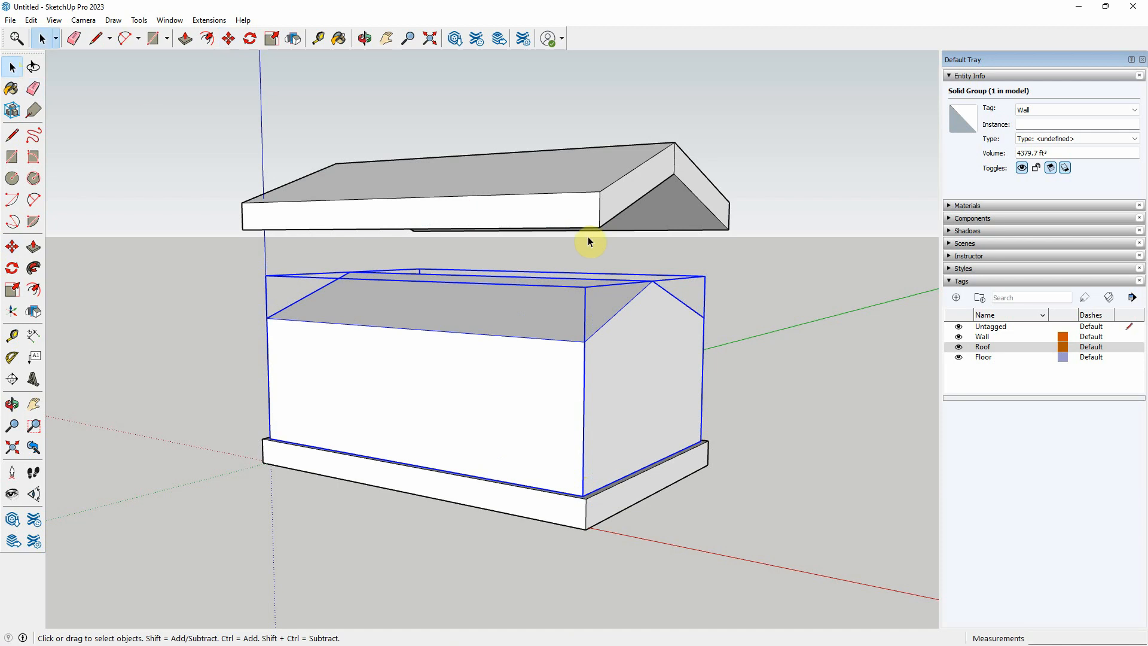
pyautogui.click(569, 215)
pyautogui.press('m')
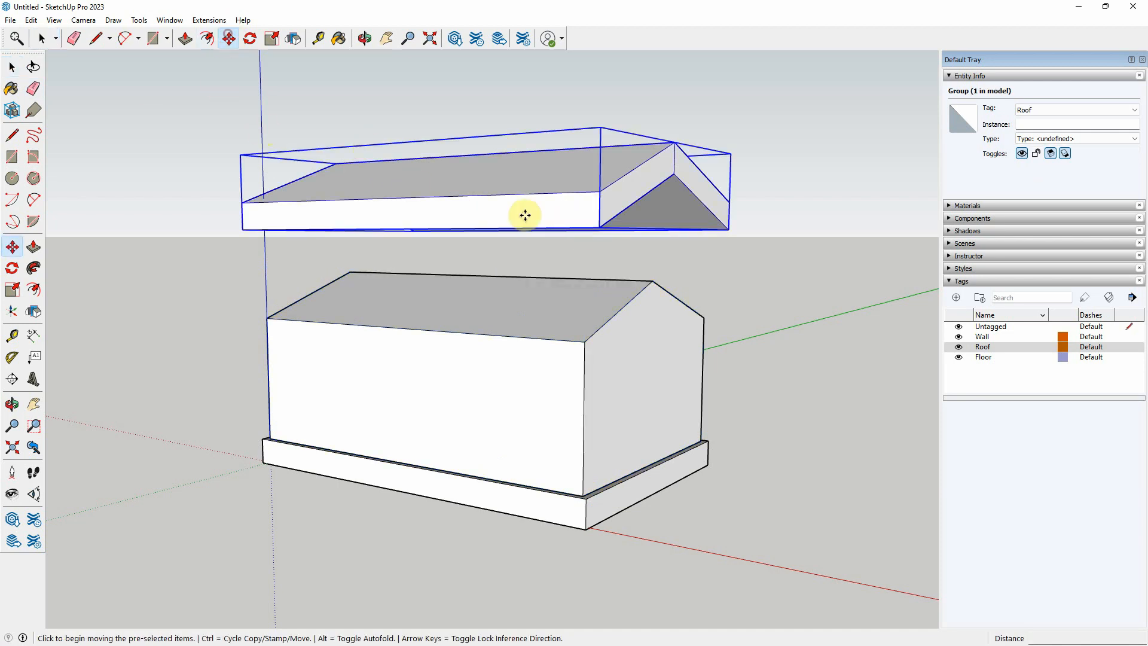
pyautogui.press('Escape')
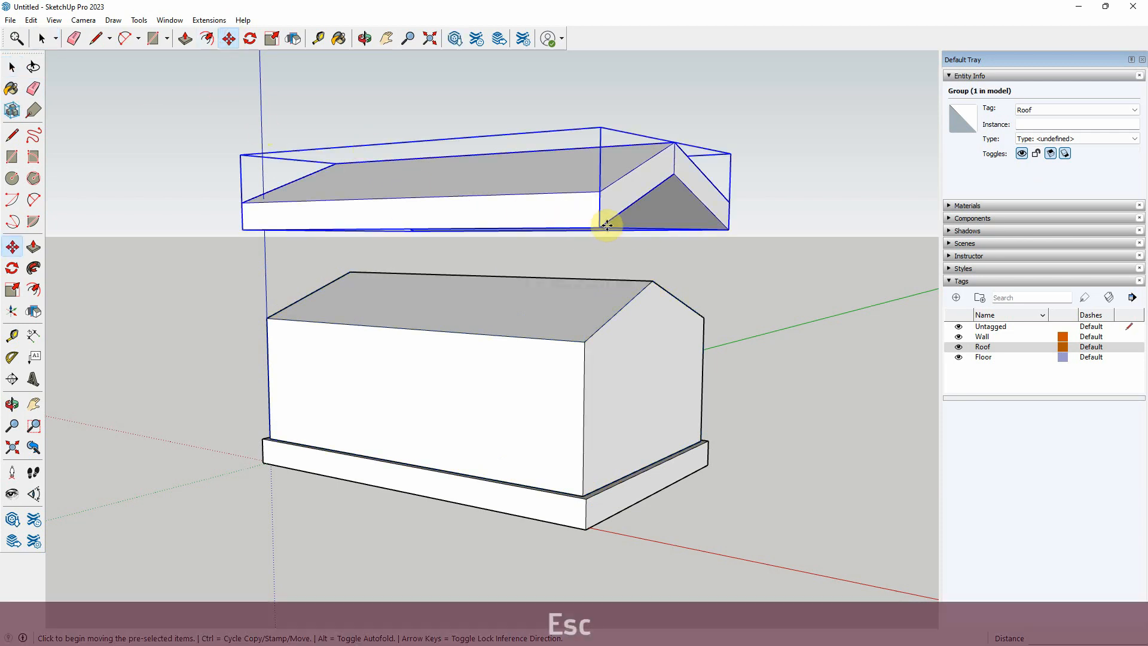
pyautogui.click(676, 174)
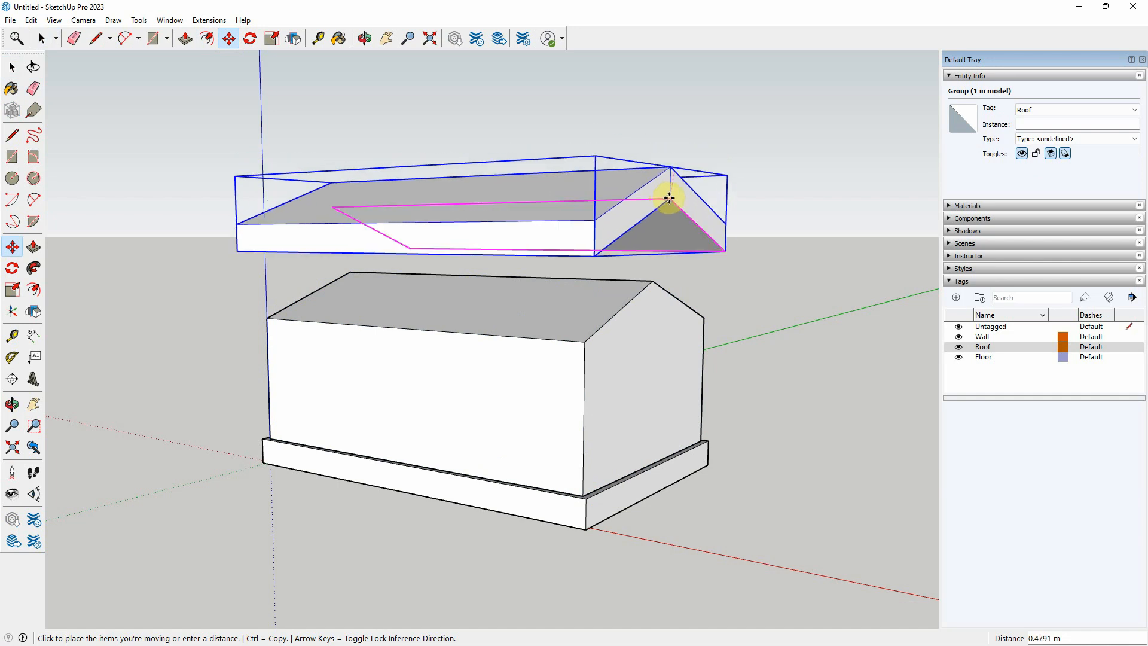
pyautogui.press('shift')
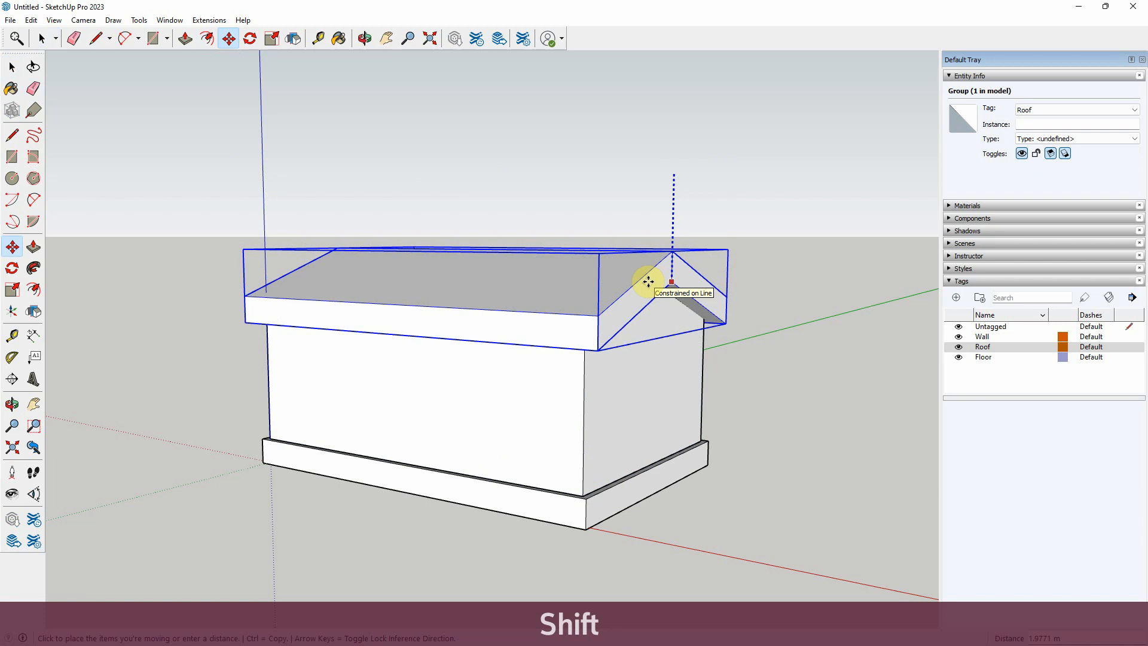
pyautogui.click(649, 281)
pyautogui.click(12, 67)
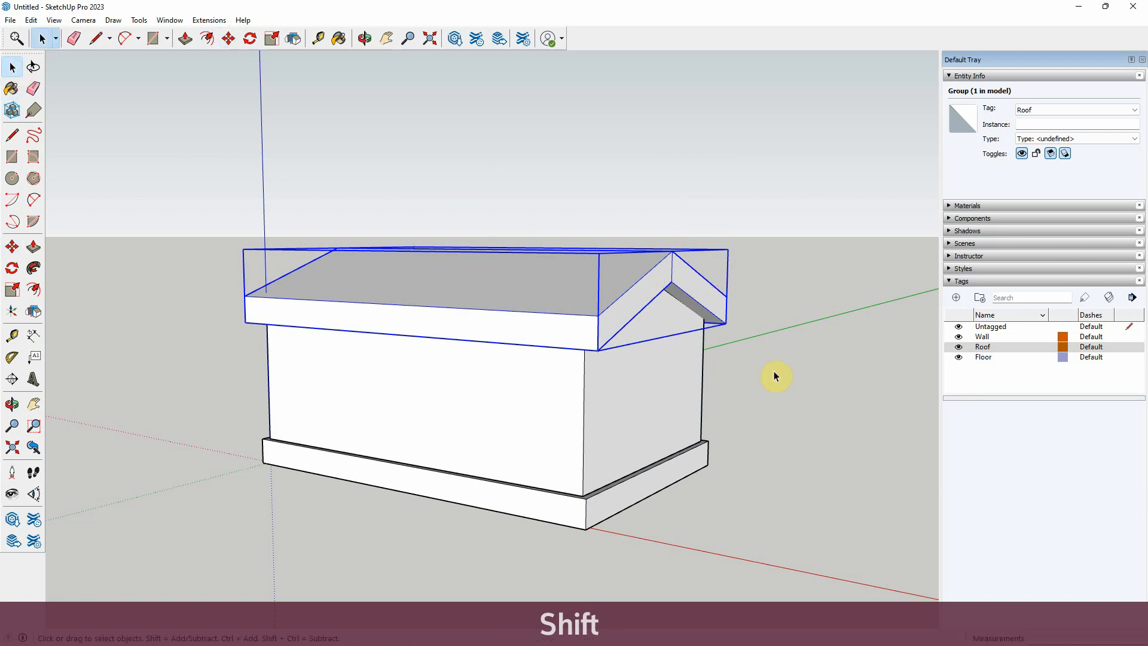
# Hide the Roof and Wall tags to isolate the floor slab, and select the slab
pyautogui.moveTo(776, 376); pyautogui.dragTo(441, 379, button='middle')
pyautogui.click(969, 344)
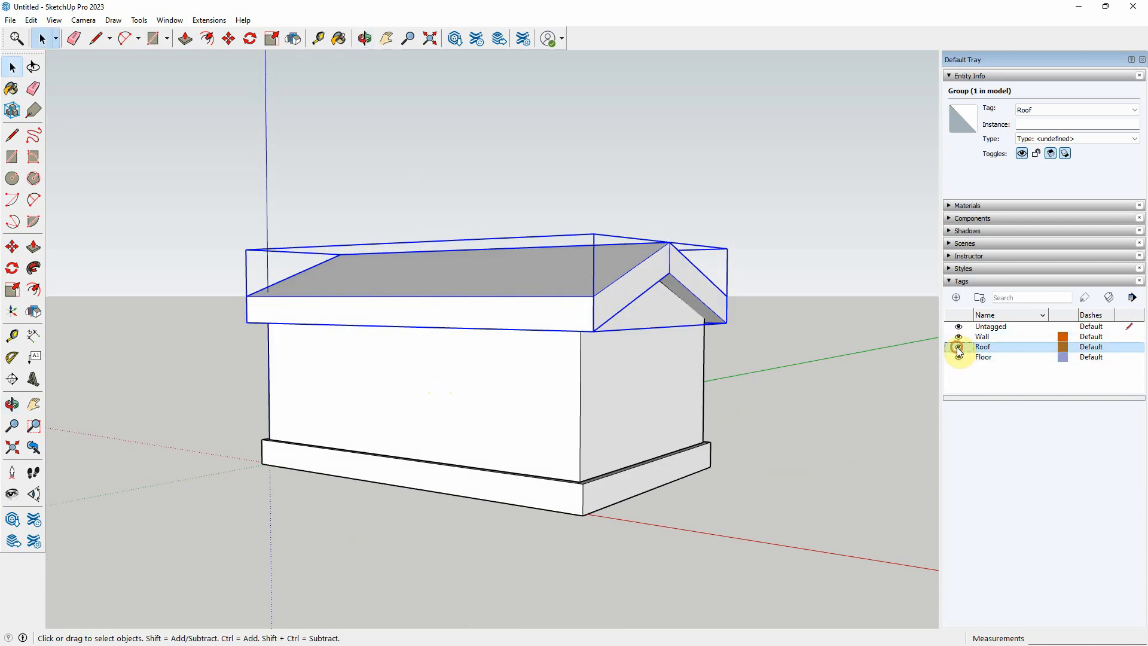
pyautogui.click(959, 347)
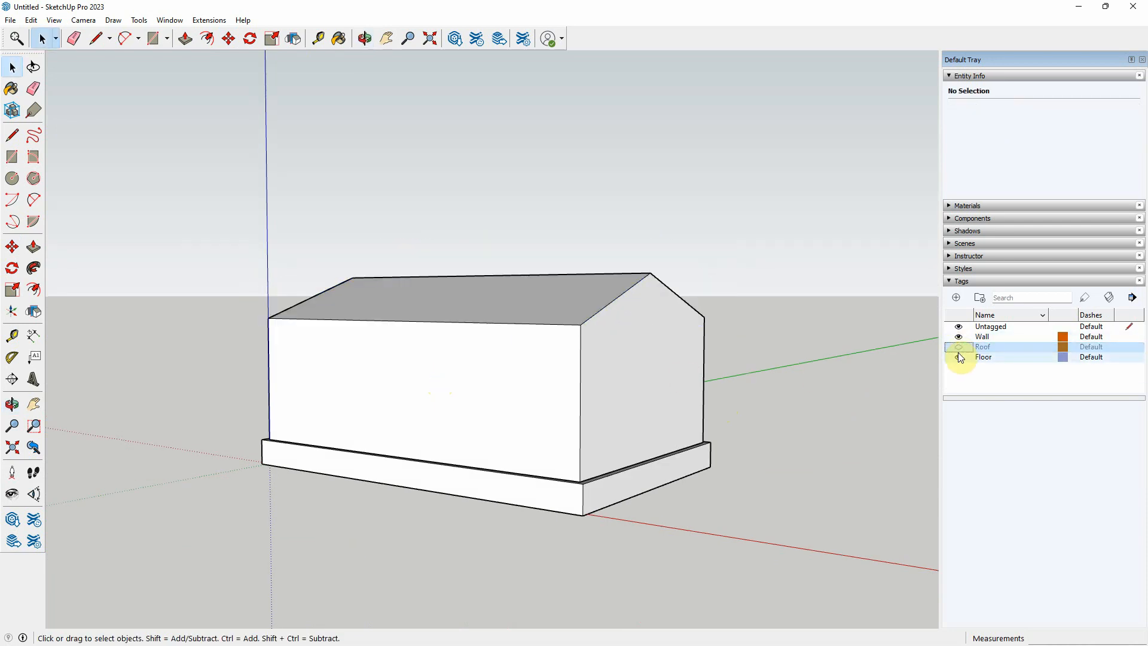
pyautogui.click(960, 337)
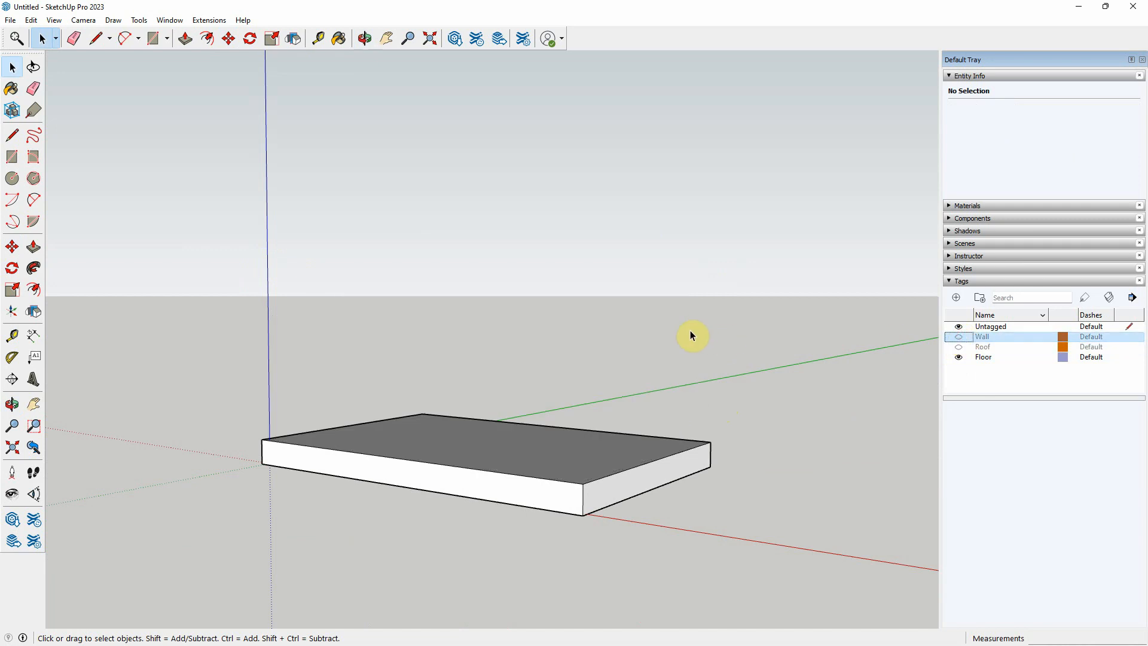
pyautogui.moveTo(689, 334); pyautogui.dragTo(801, 474, button='middle')
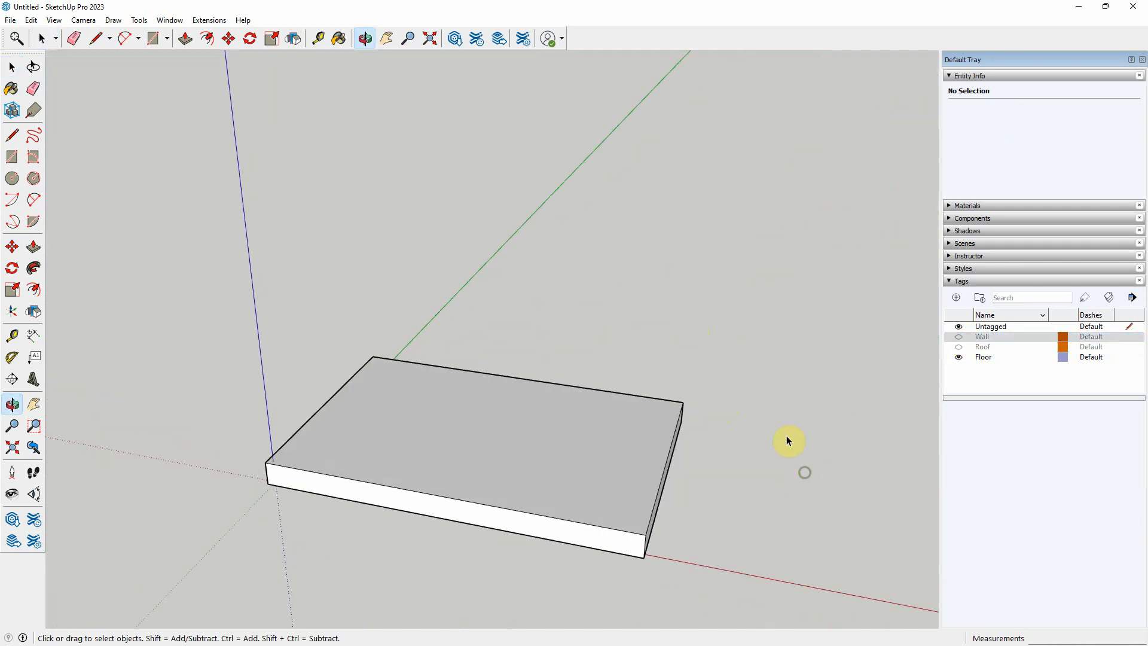
pyautogui.moveTo(664, 392); pyautogui.dragTo(621, 398, button='middle')
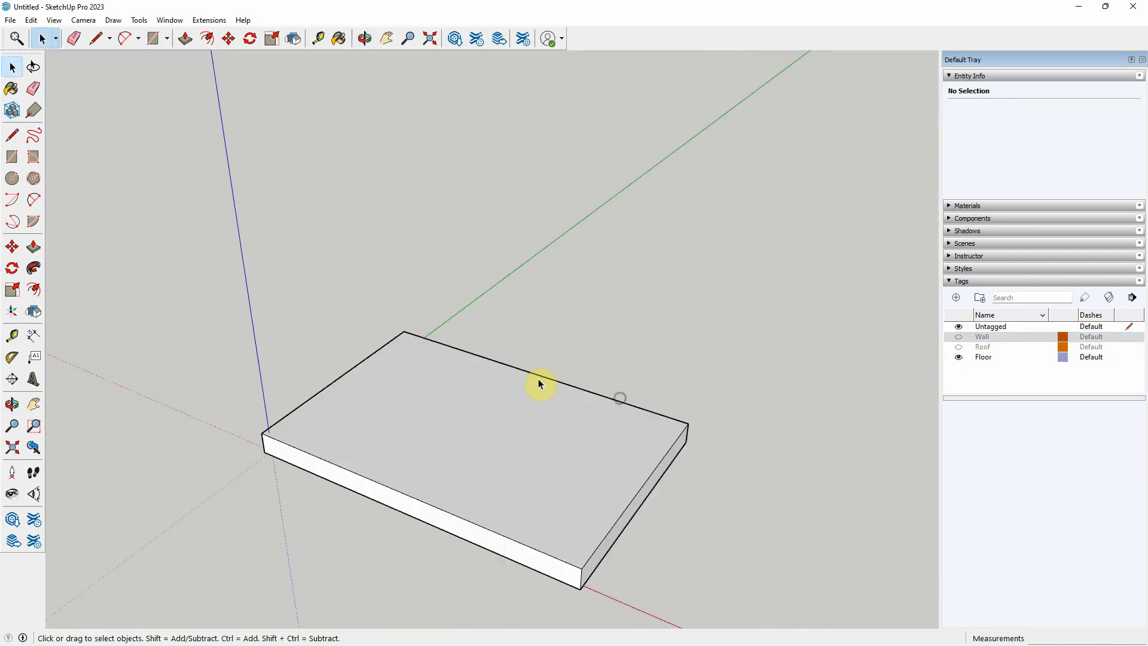
pyautogui.click(469, 374)
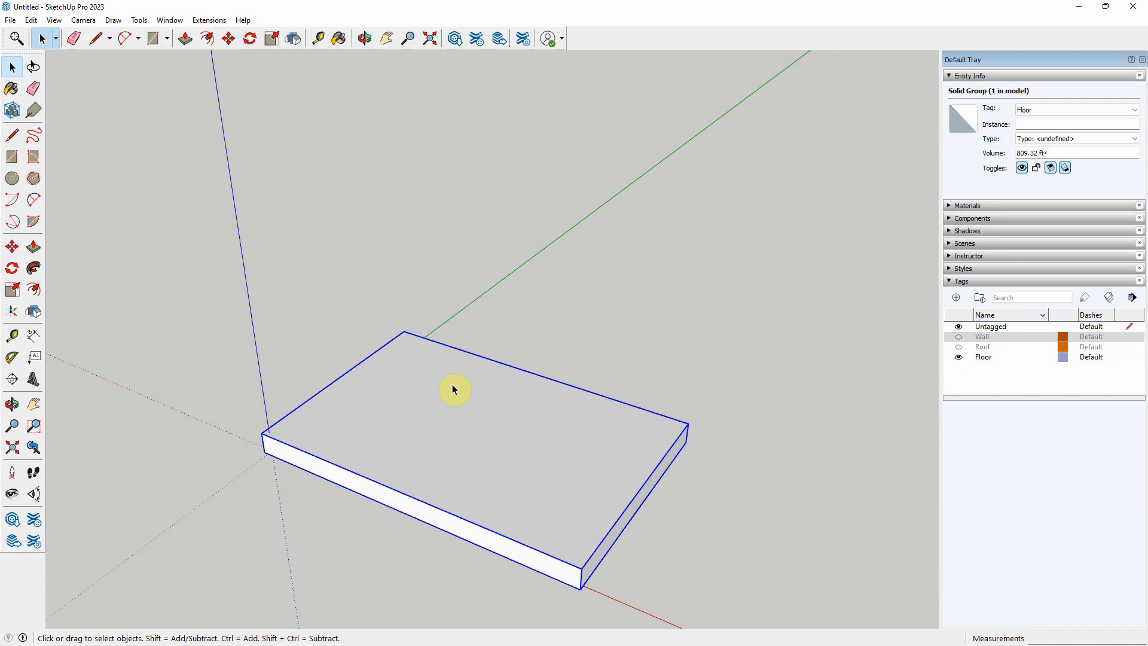
# Show the Wall and Roof tags again and clear the floor slab selection
pyautogui.click(960, 337)
pyautogui.click(958, 337)
pyautogui.click(959, 347)
pyautogui.click(813, 395)
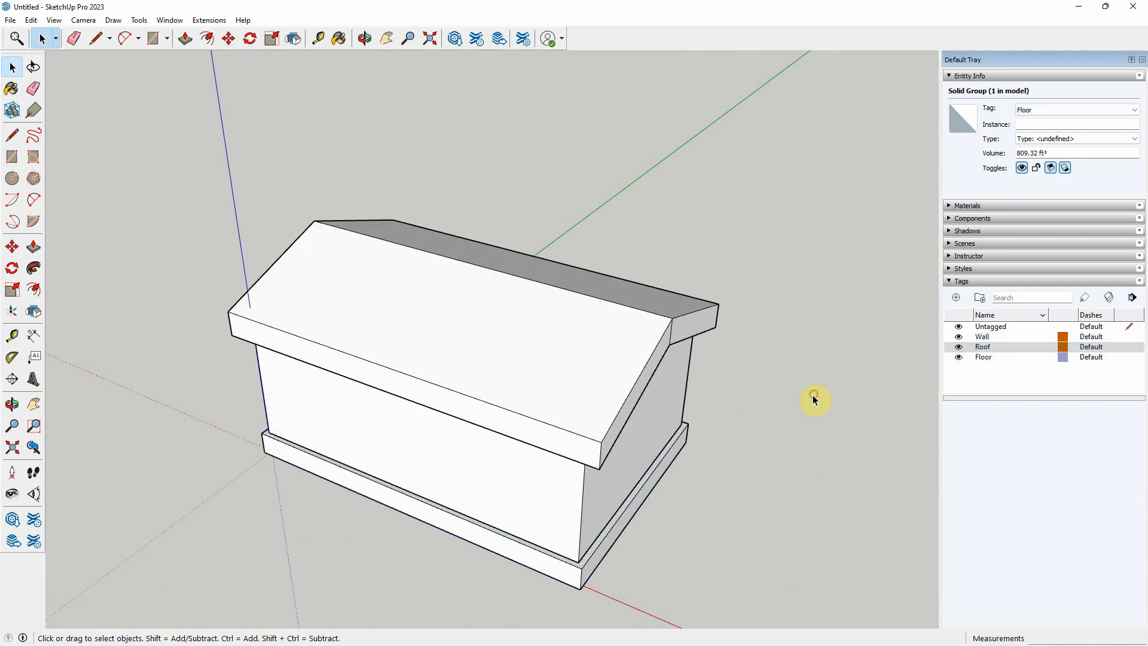
# Select the roof group and lock it
pyautogui.moveTo(812, 395); pyautogui.dragTo(811, 447, button='middle')
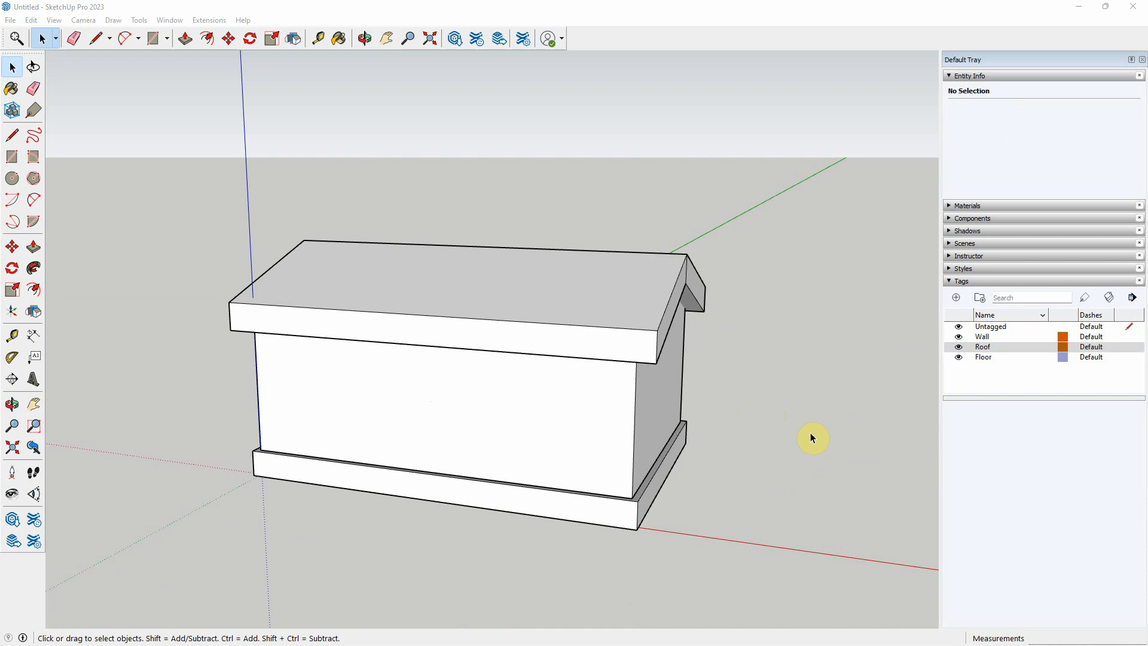
pyautogui.moveTo(797, 389); pyautogui.dragTo(654, 361, button='middle')
pyautogui.scroll(2, 671, 360)
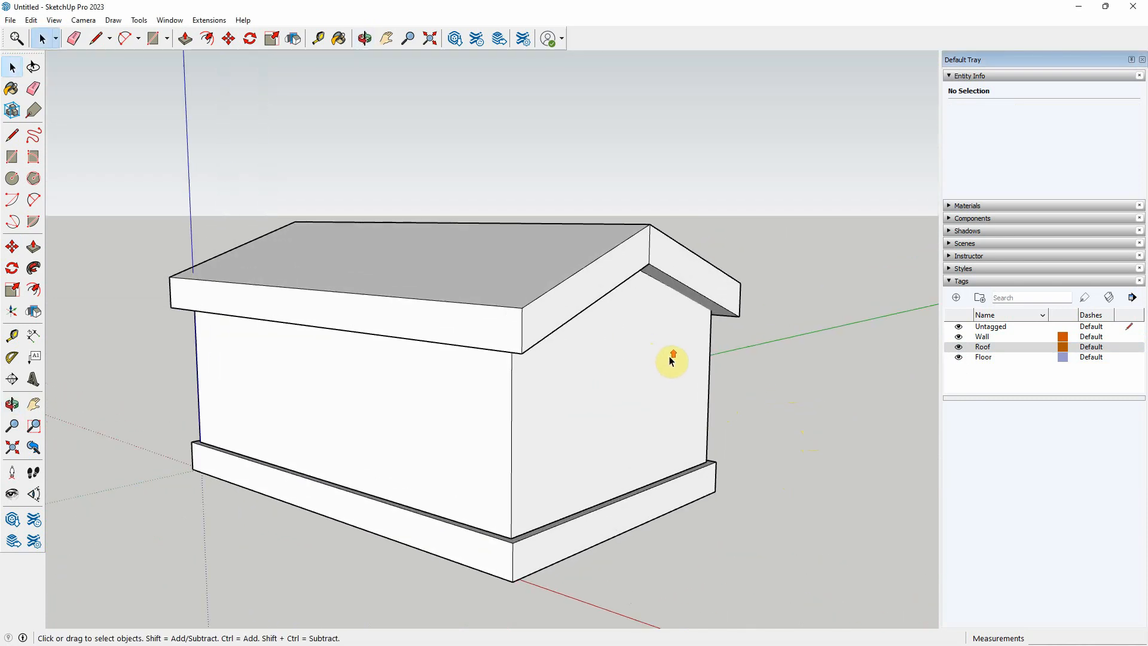
pyautogui.click(616, 285)
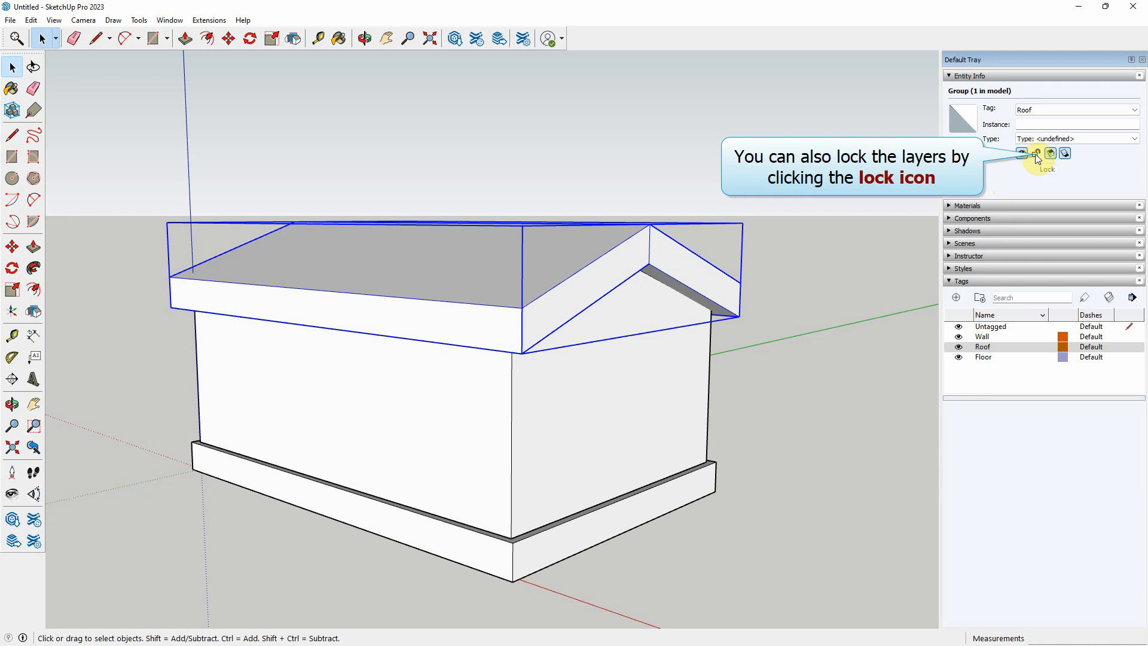
pyautogui.click(1037, 154)
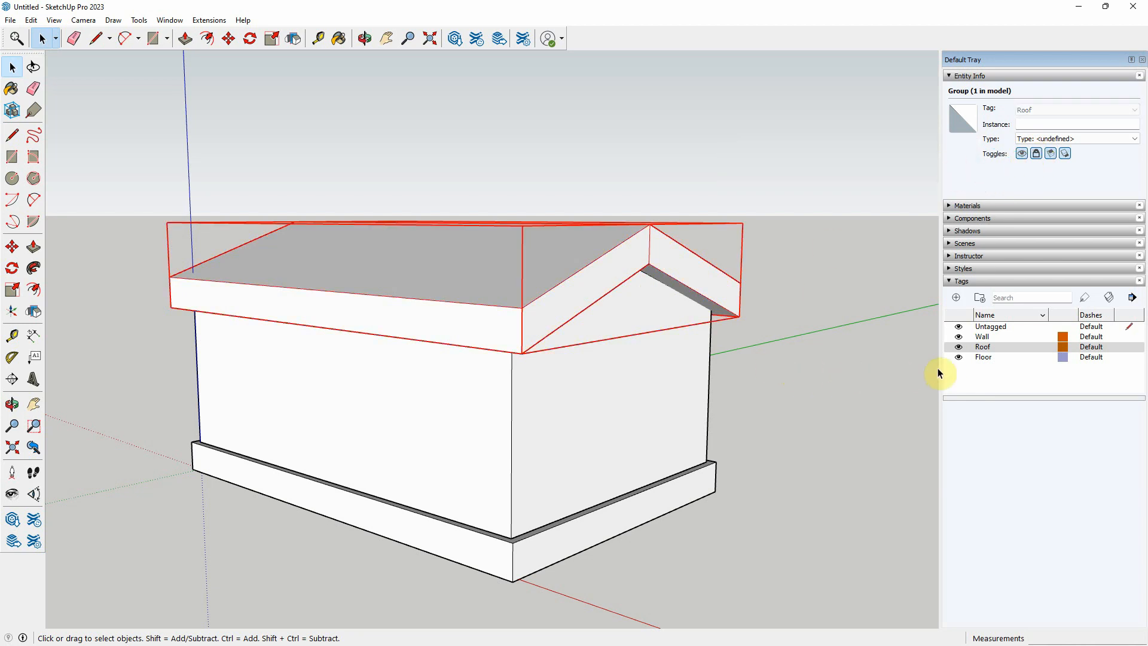
# Hide and show the Floor tag and the Roof tag in turn to test visibility with the roof locked
pyautogui.click(960, 358)
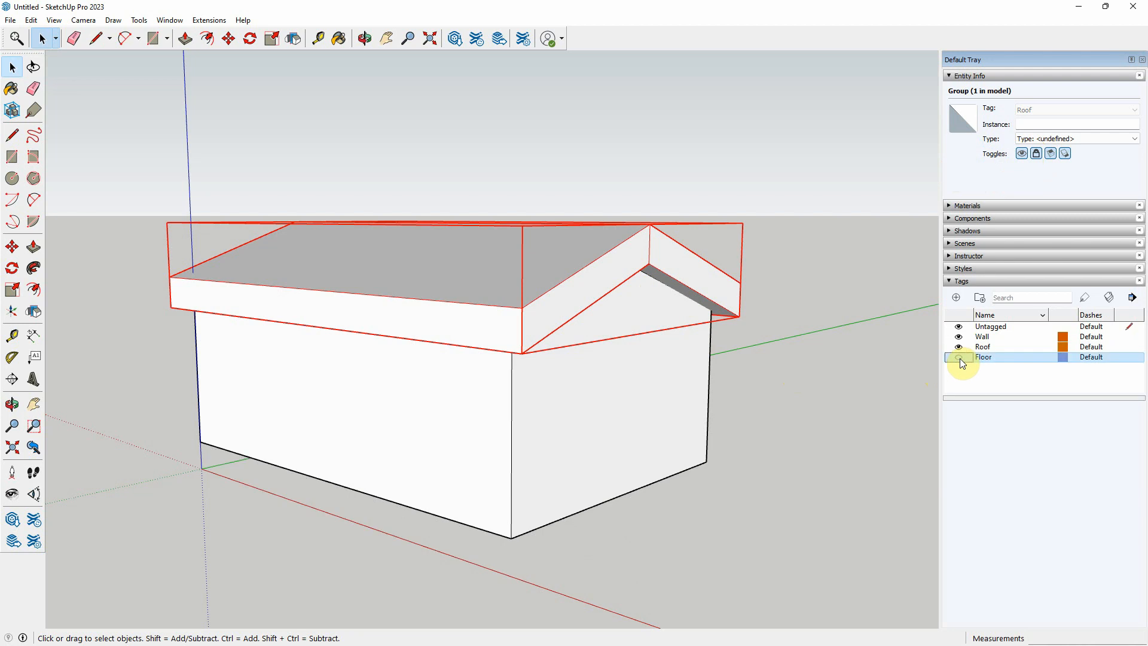
pyautogui.click(960, 358)
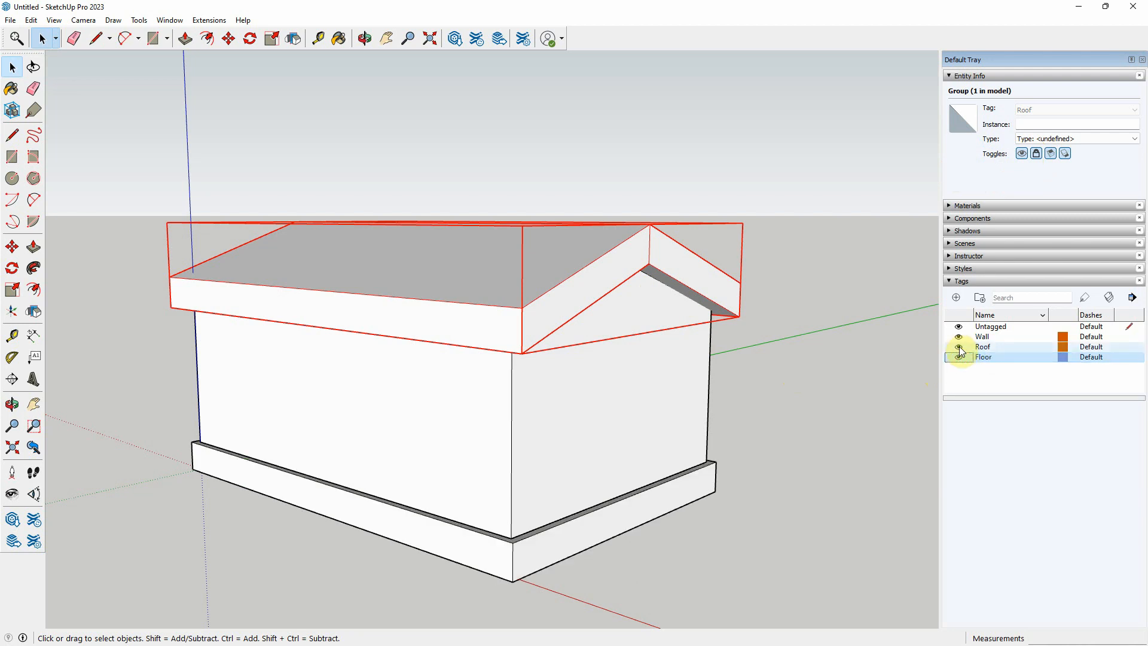
pyautogui.click(959, 348)
pyautogui.click(959, 348)
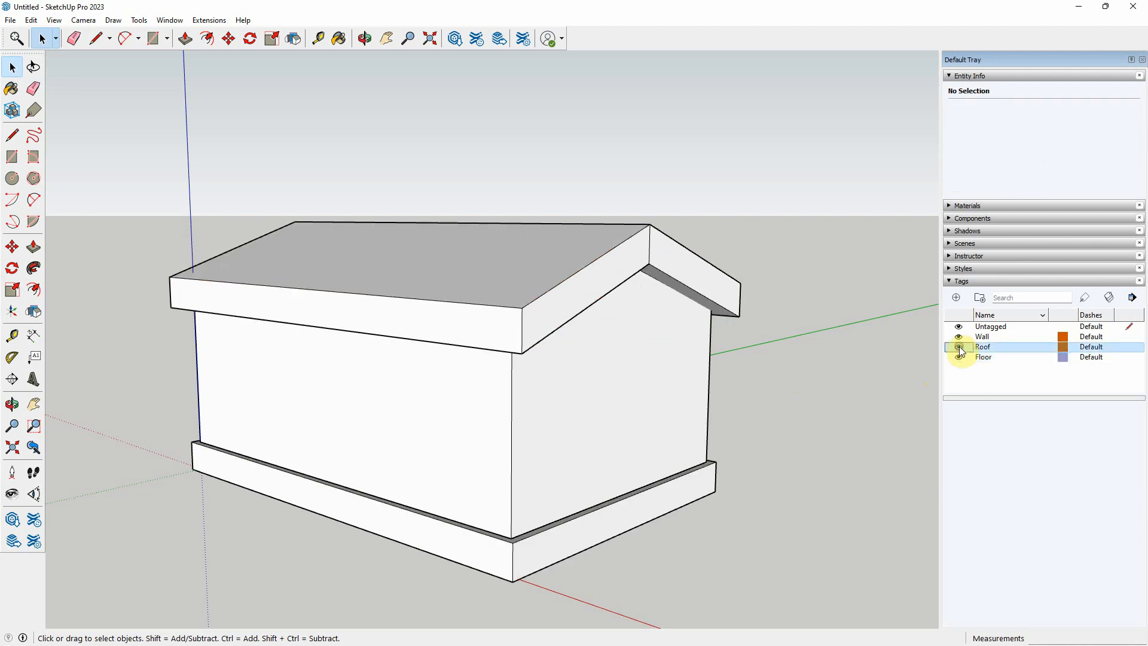
# Try twice to move the locked roof group, and return to the Select tool
pyautogui.click(628, 255)
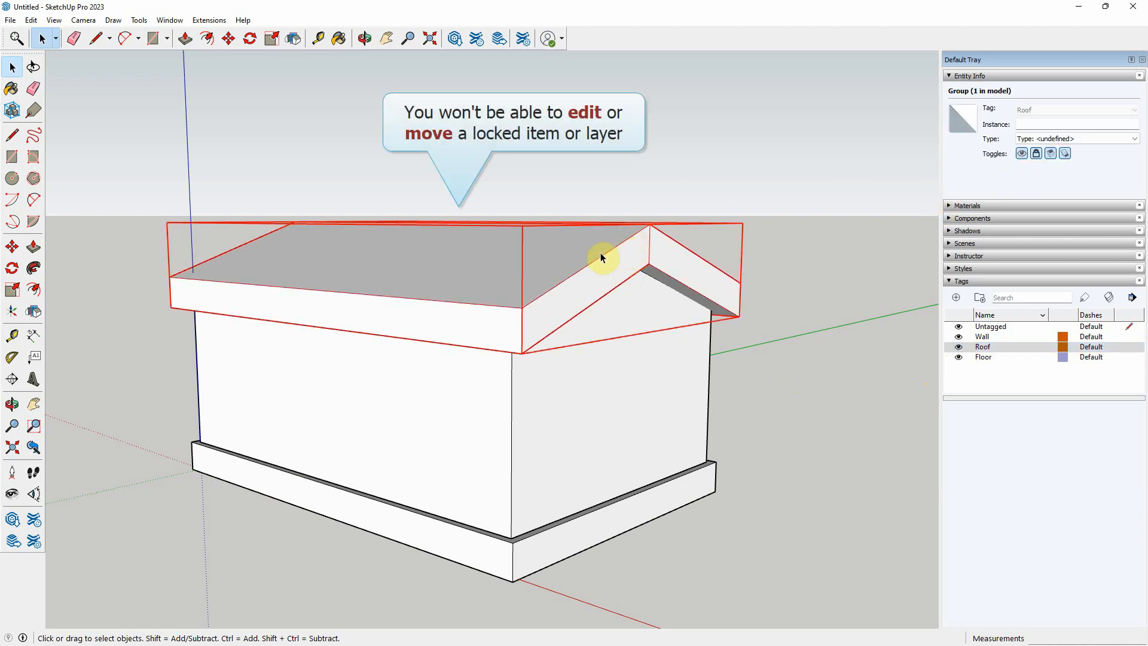
pyautogui.click(229, 39)
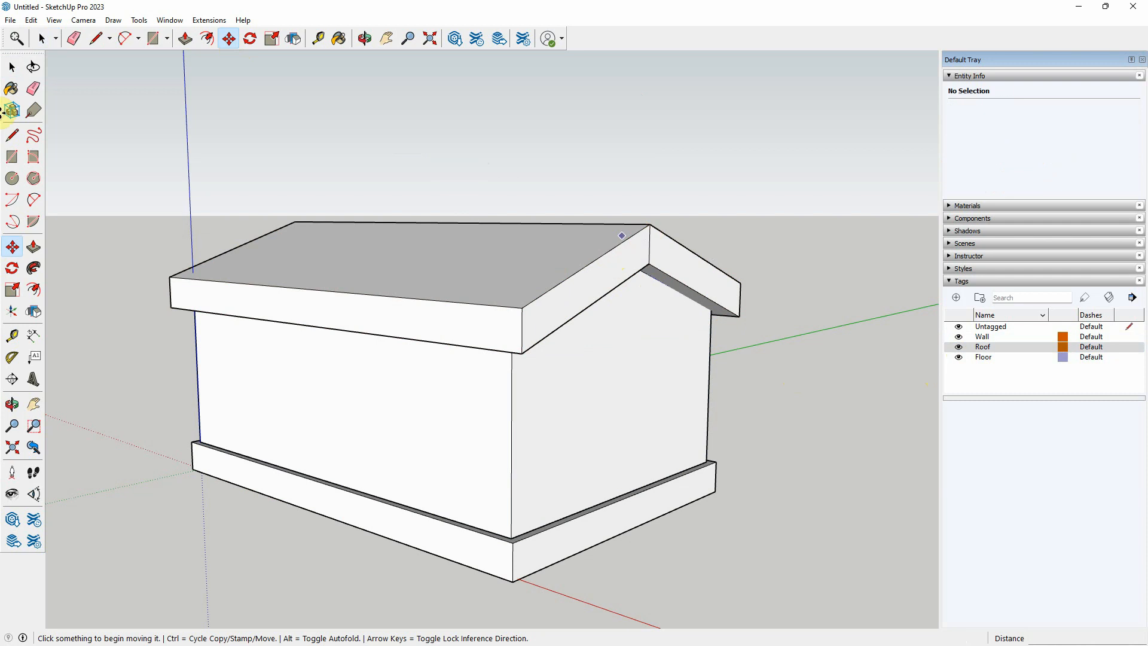
pyautogui.click(12, 67)
pyautogui.click(647, 251)
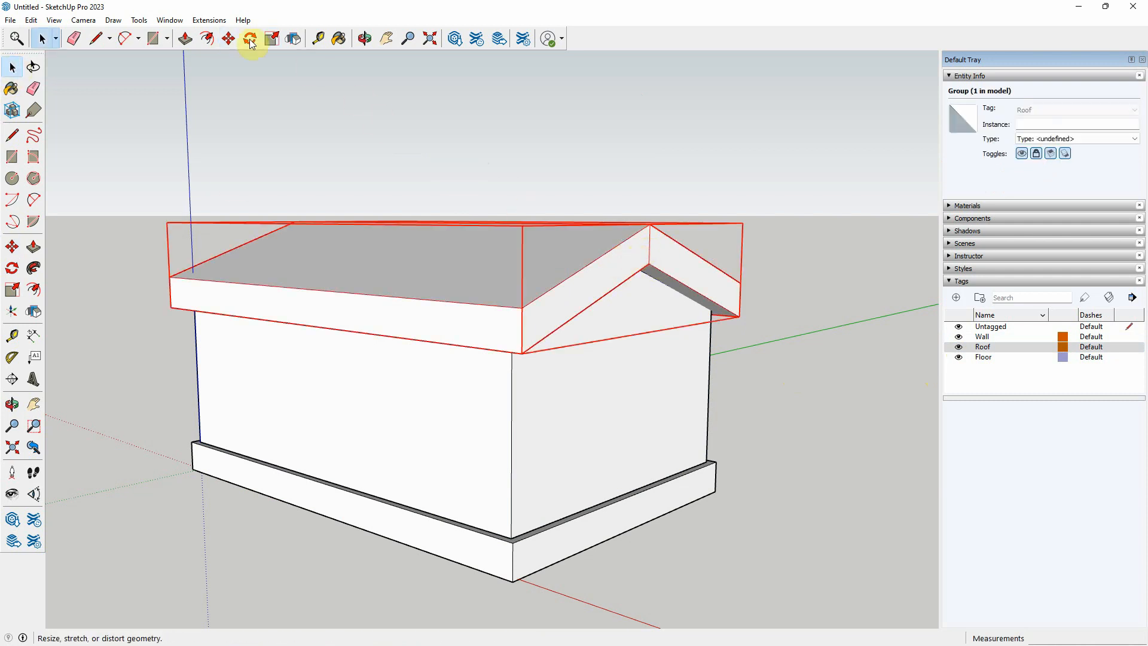
pyautogui.click(229, 39)
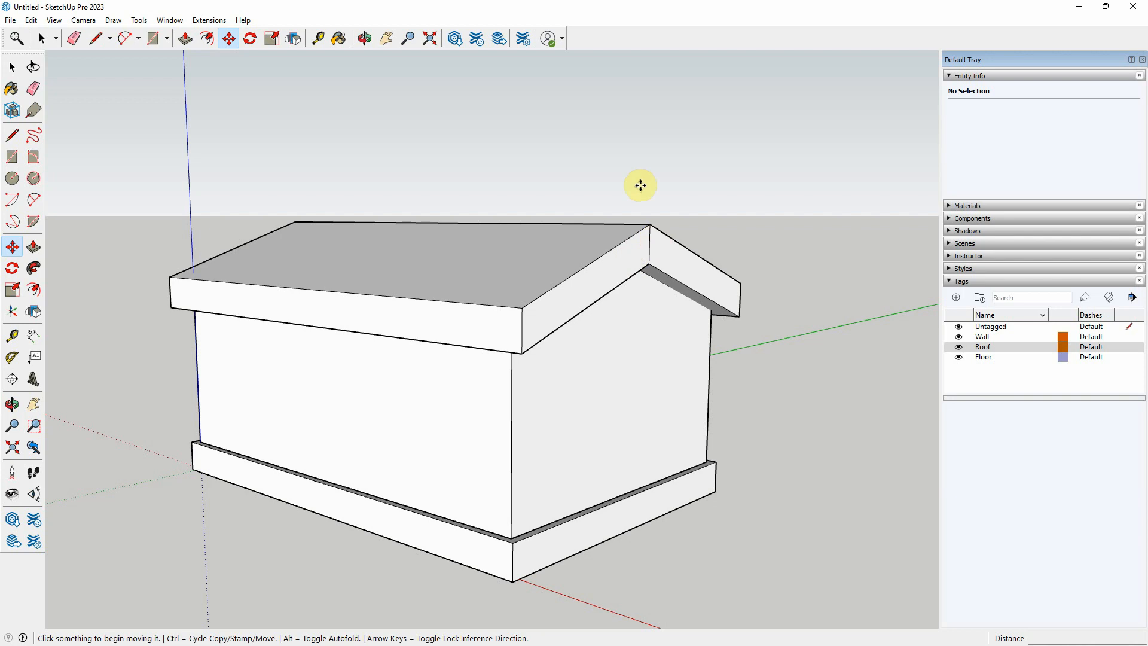
pyautogui.click(9, 68)
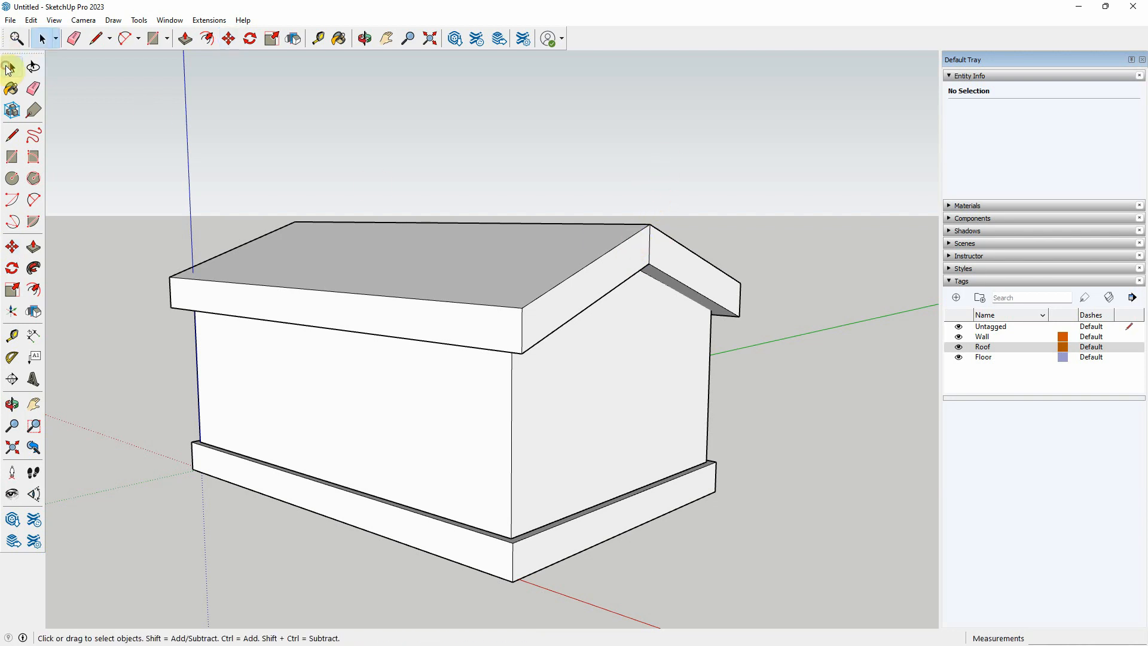
# Lock the wall group and the floor slab group as well, and clear the selection
pyautogui.click(542, 318)
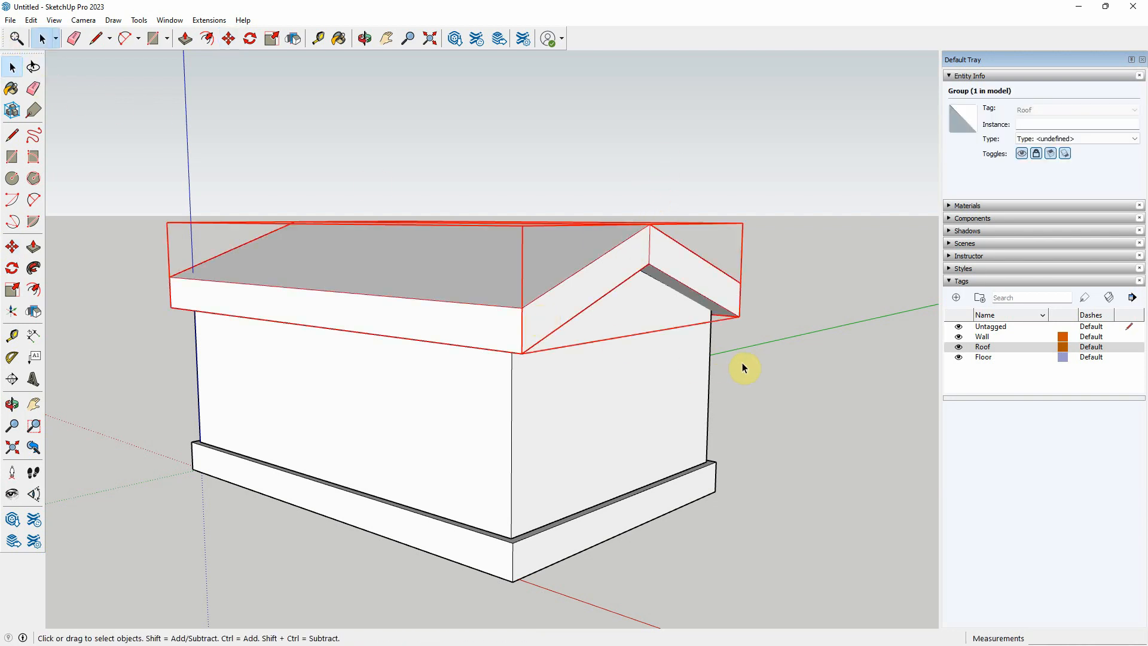
pyautogui.click(614, 377)
pyautogui.click(1037, 169)
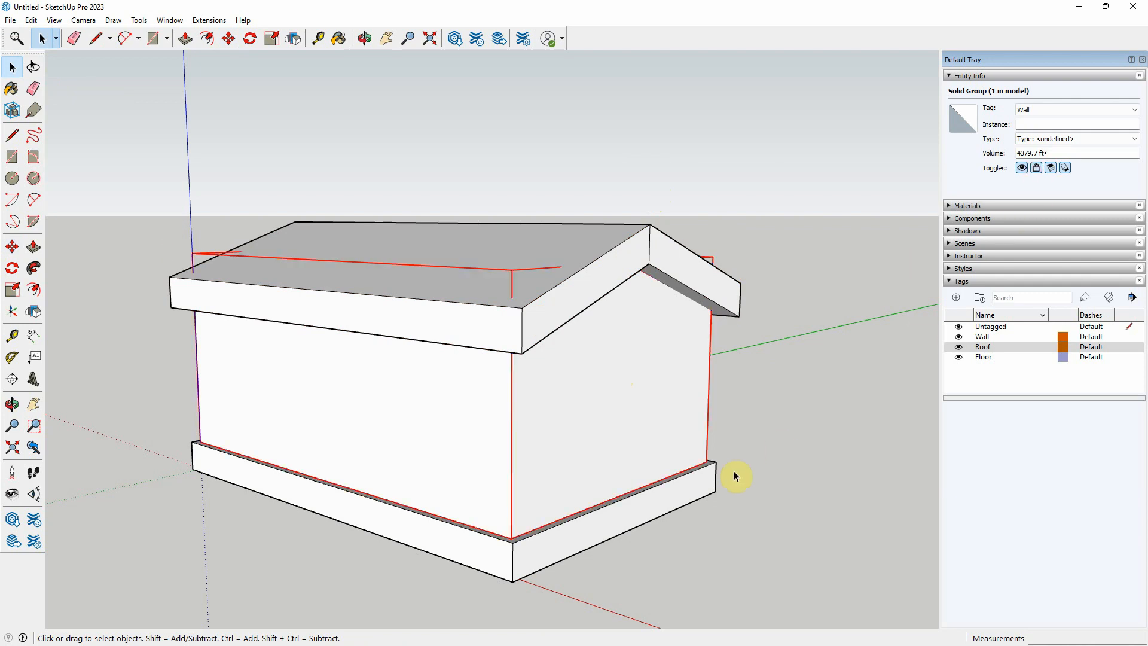
pyautogui.click(666, 487)
pyautogui.click(1038, 169)
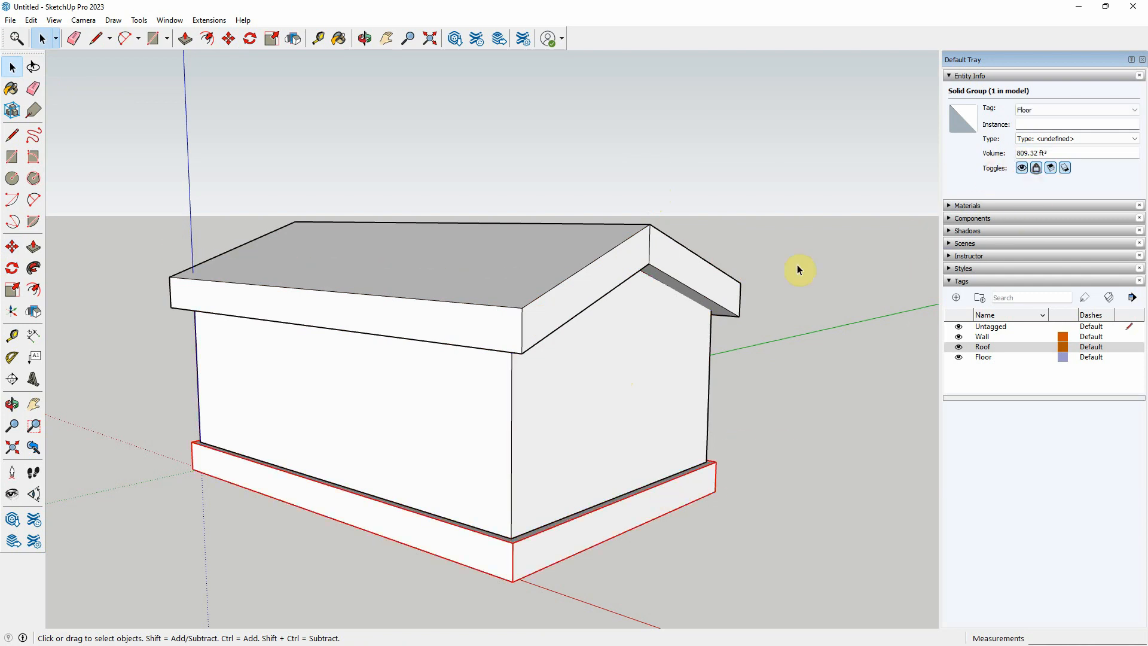
pyautogui.click(599, 214)
# Try to move the locked roof, wall and floor groups together, and return to the Select tool
pyautogui.scroll(-2, 747, 220)
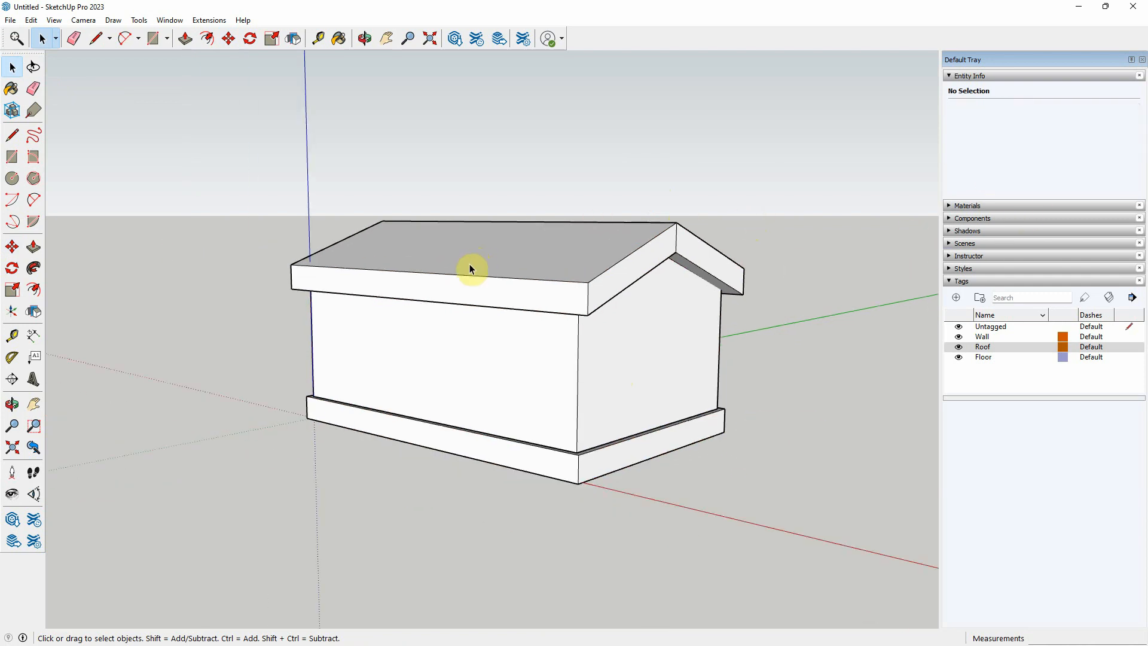
pyautogui.click(449, 284)
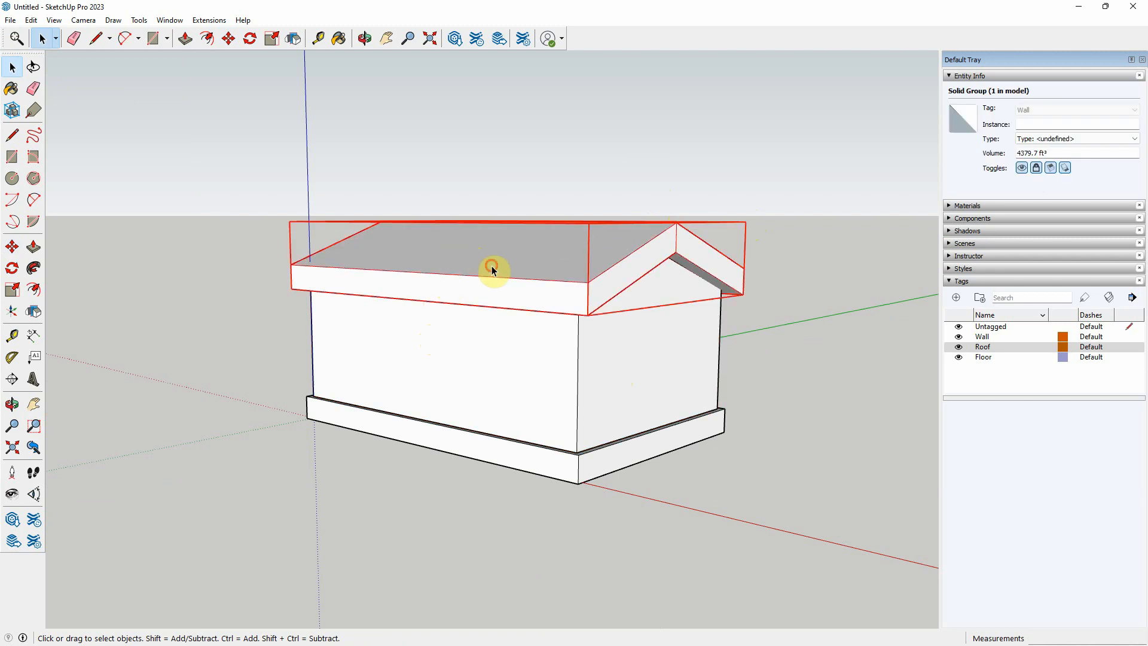
pyautogui.click(411, 319)
pyautogui.moveTo(231, 128); pyautogui.dragTo(789, 491)
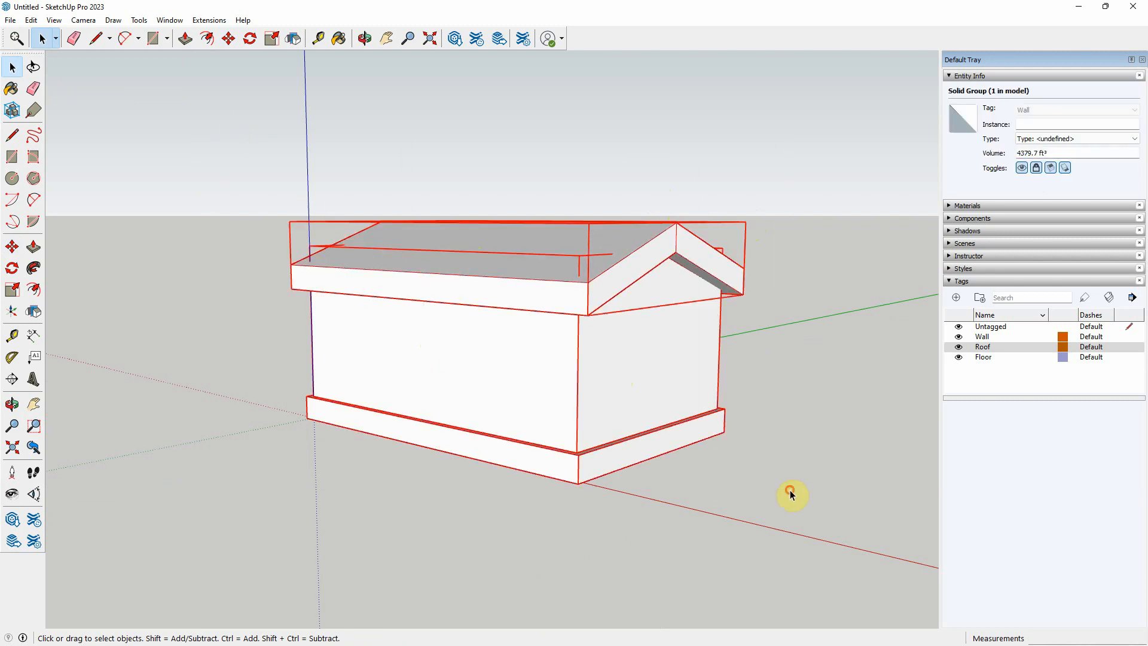
pyautogui.click(228, 39)
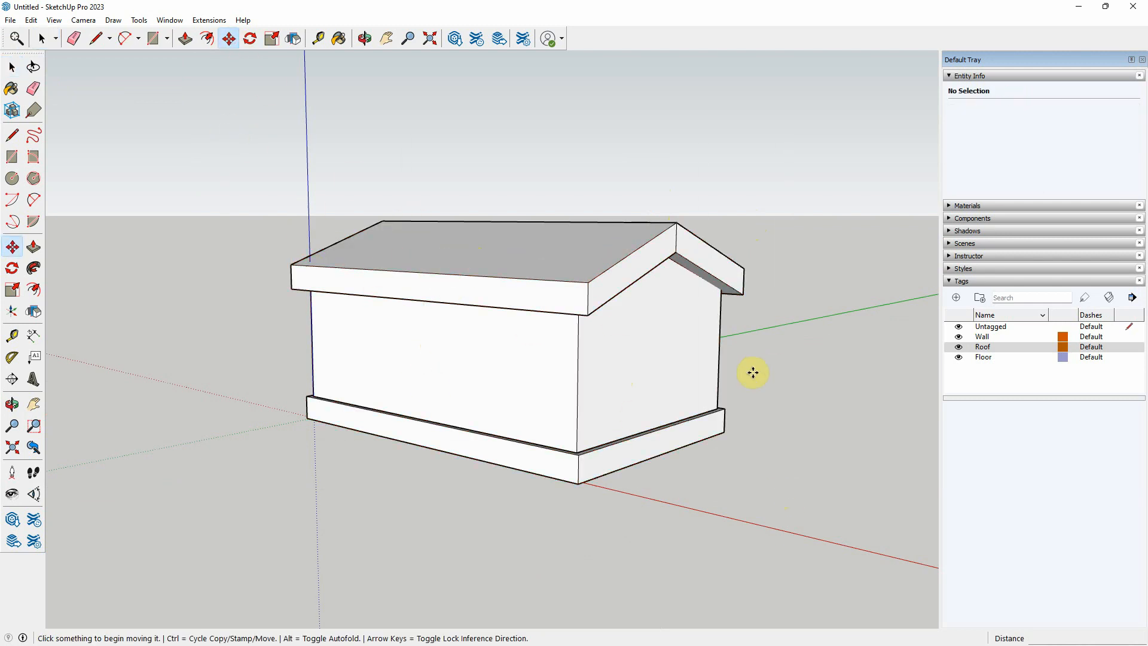
pyautogui.click(3, 72)
# Select the locked roof group
pyautogui.click(527, 293)
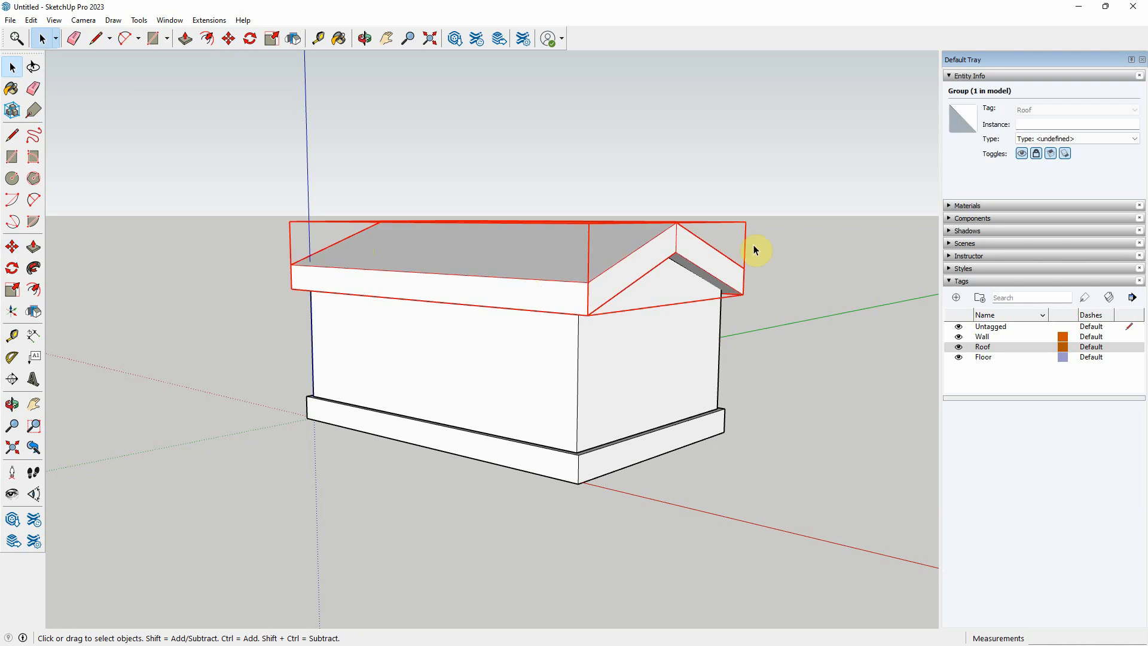